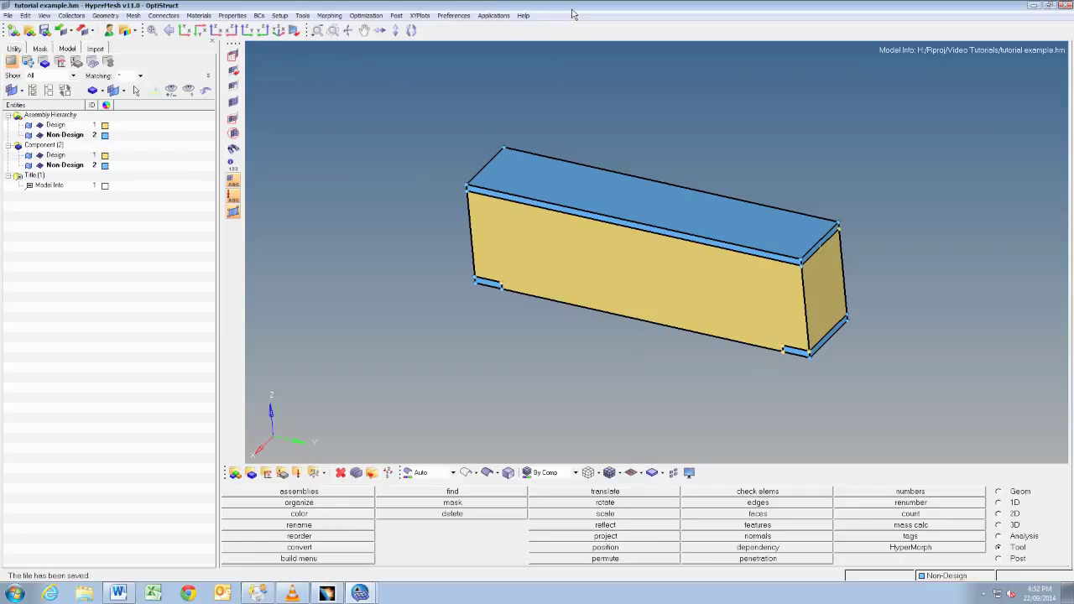
Open the tetramesh panel from the 3D page and choose volume tetra mode.
{"action": "left_click", "coordinate": [998, 525]}
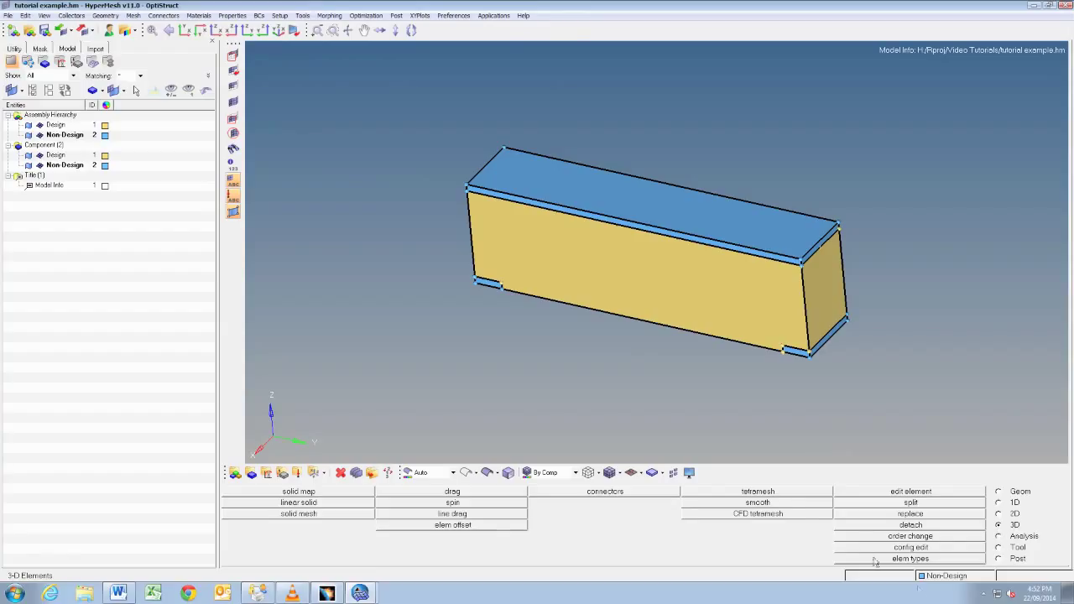
{"action": "left_click", "coordinate": [773, 493]}
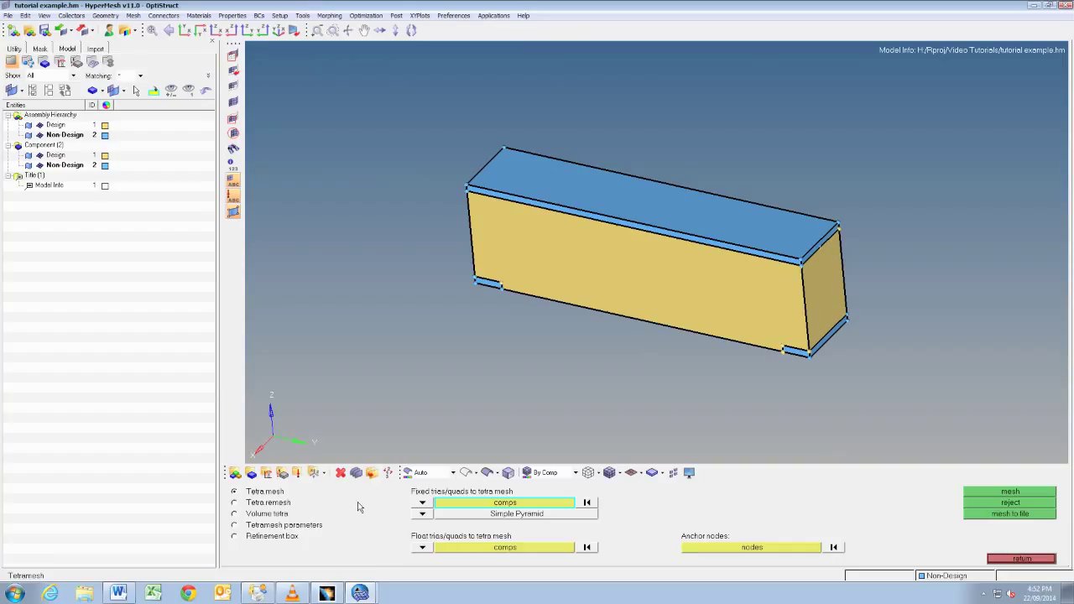
{"action": "left_click", "coordinate": [238, 514]}
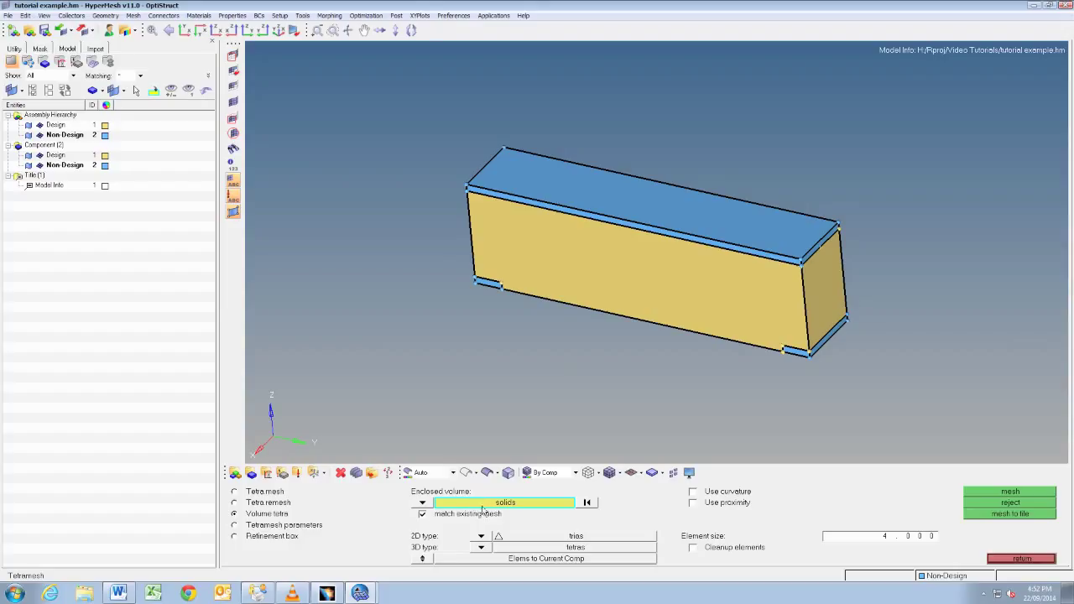
Set solids as the enclosed-volume entity type with elements placed in each solid's component.
{"action": "left_click", "coordinate": [422, 504]}
{"action": "left_click", "coordinate": [412, 513]}
{"action": "left_click", "coordinate": [432, 560]}
{"action": "left_click", "coordinate": [474, 504]}
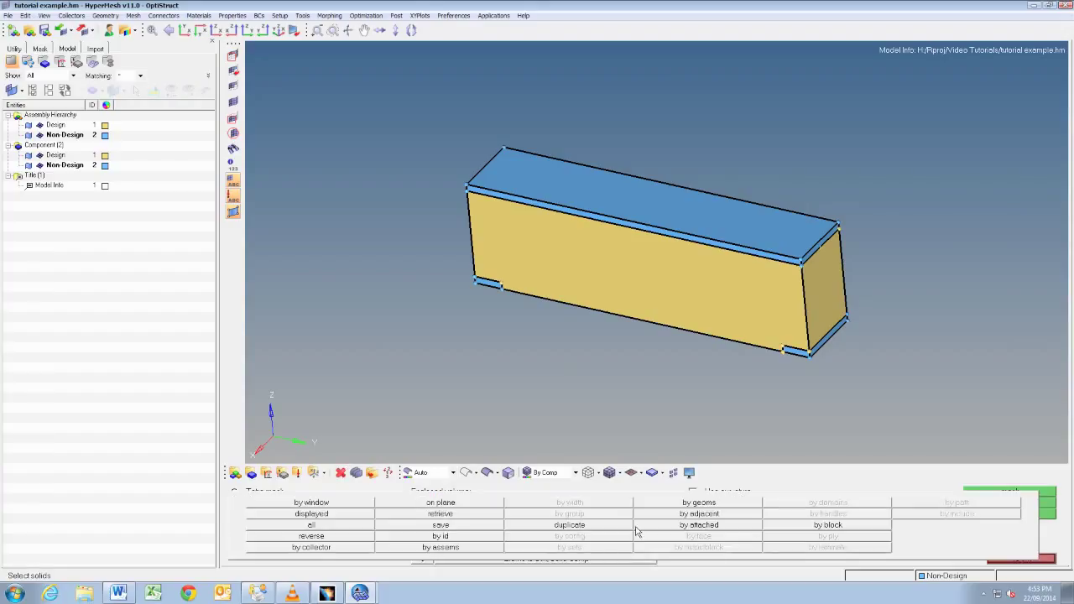
Select all four displayed solids, set element size 2, and tetramesh them.
{"action": "left_click", "coordinate": [368, 513]}
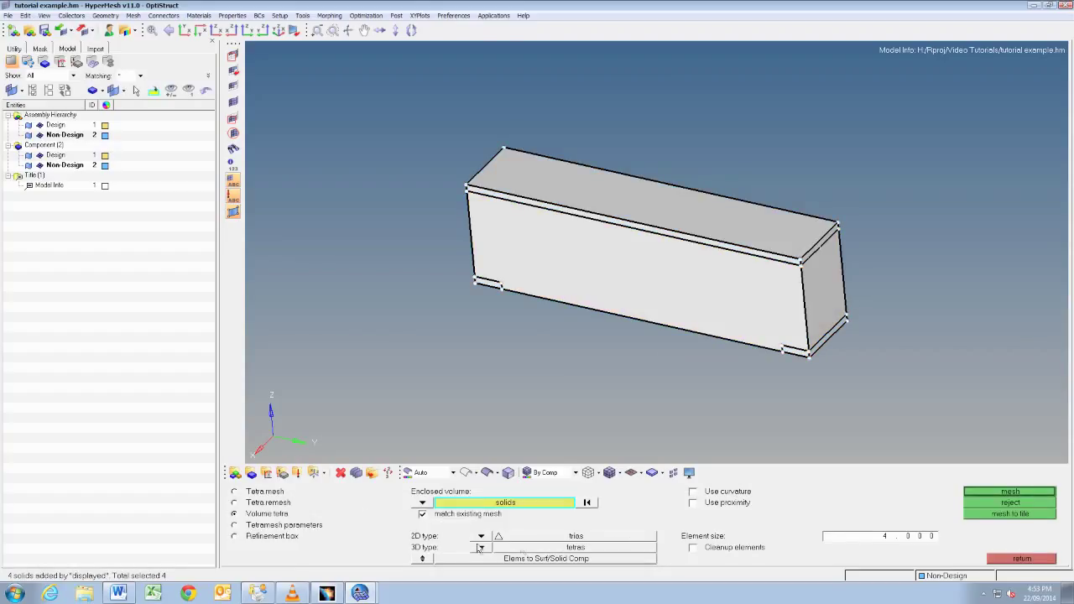
{"action": "left_click", "coordinate": [878, 542]}
{"action": "type", "text": "200"}
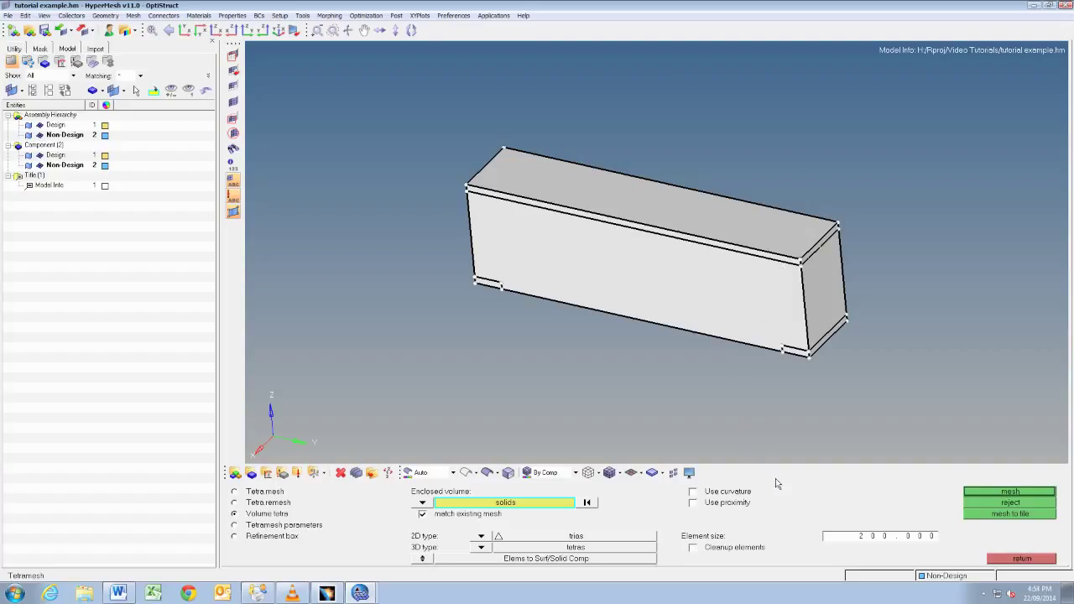
{"action": "left_click", "coordinate": [1022, 494]}
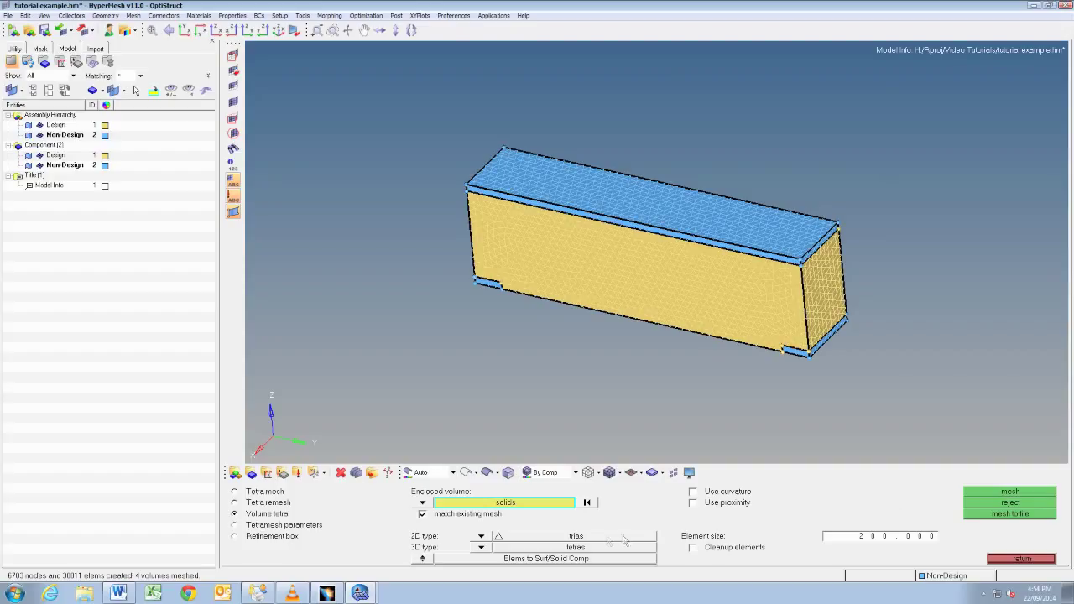
Keep trias as the 2D type, rotate and zoom to inspect the tetra mesh, then close the panel.
{"action": "left_click", "coordinate": [480, 537]}
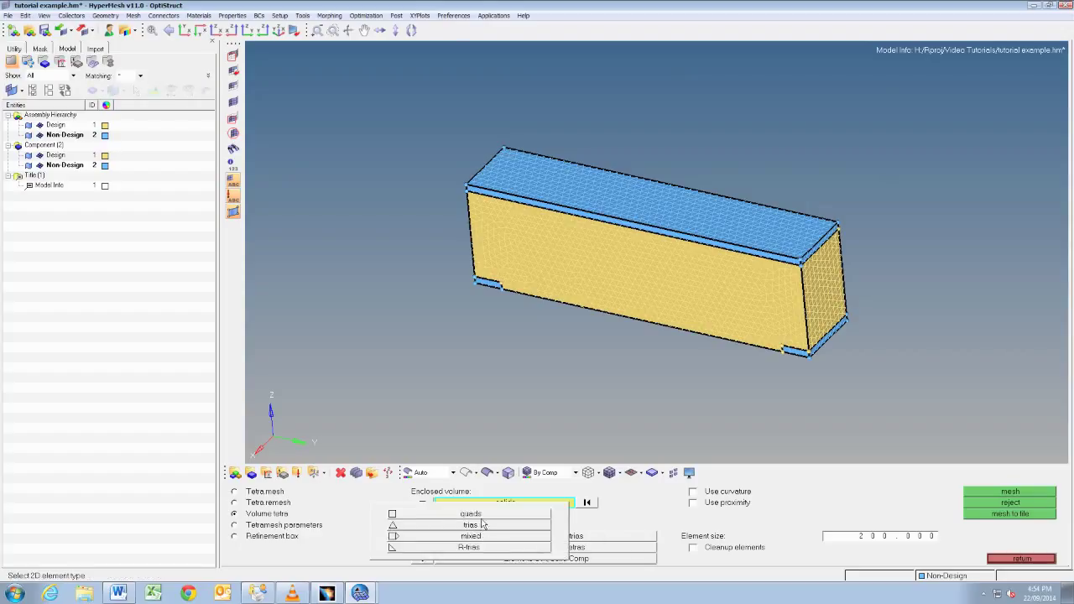
{"action": "left_click", "coordinate": [579, 523]}
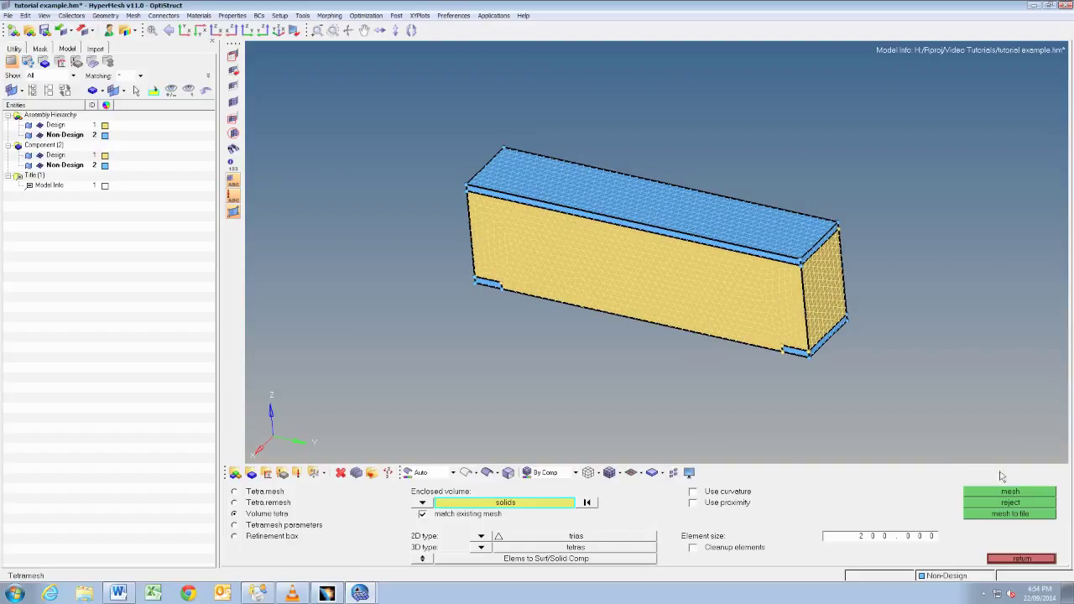
{"action": "left_click", "coordinate": [348, 31]}
{"action": "left_click_drag", "start_coordinate": [623, 261], "coordinate": [718, 235]}
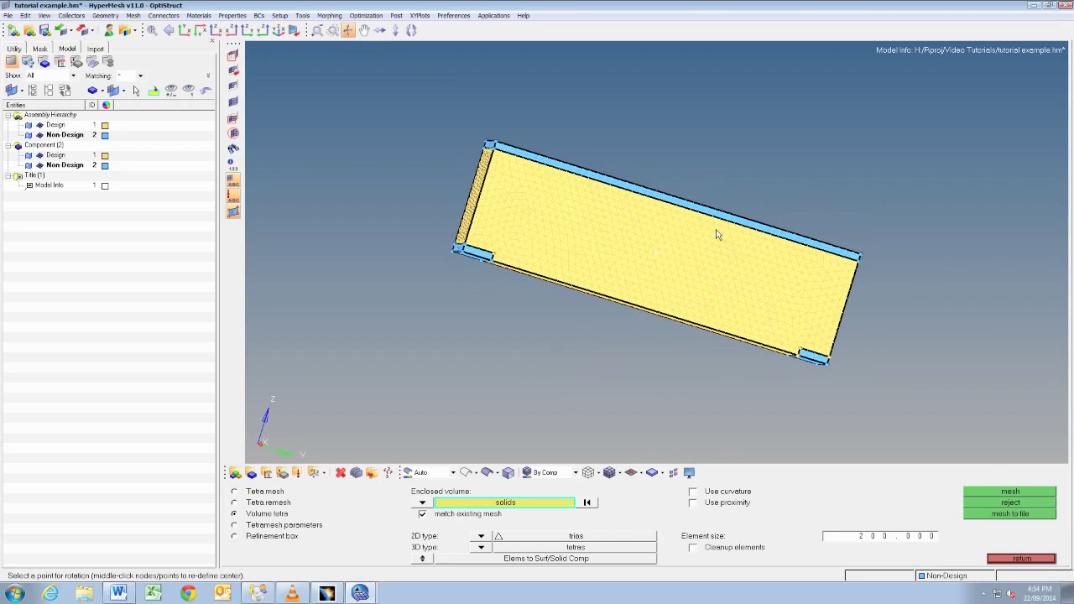
{"action": "left_click", "coordinate": [348, 31]}
{"action": "scroll", "coordinate": [504, 302], "scroll_direction": "up", "scroll_amount": 2}
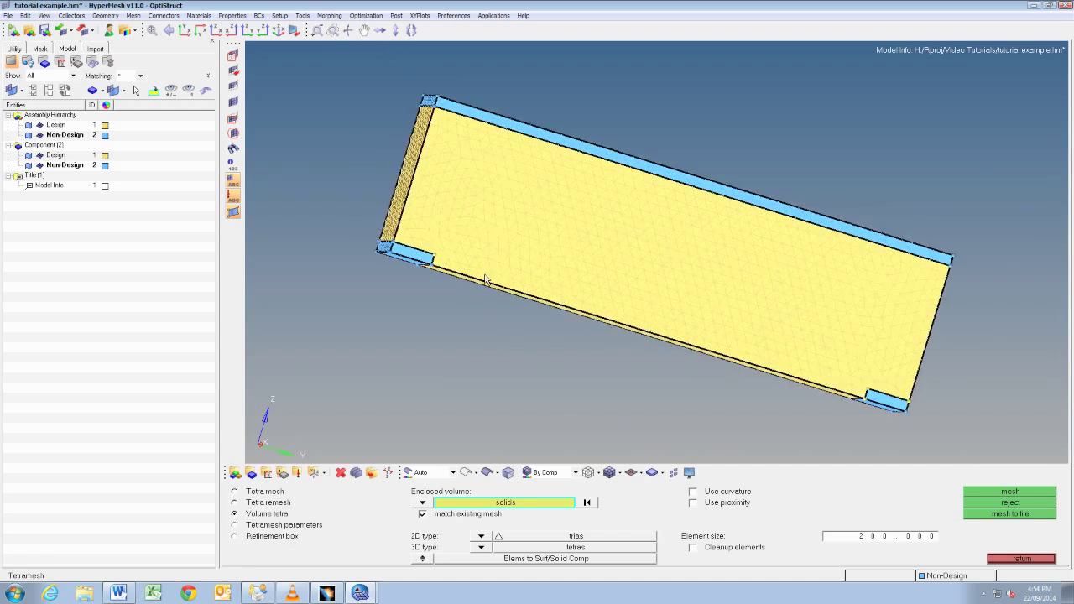
{"action": "scroll", "coordinate": [485, 279], "scroll_direction": "up", "scroll_amount": 2}
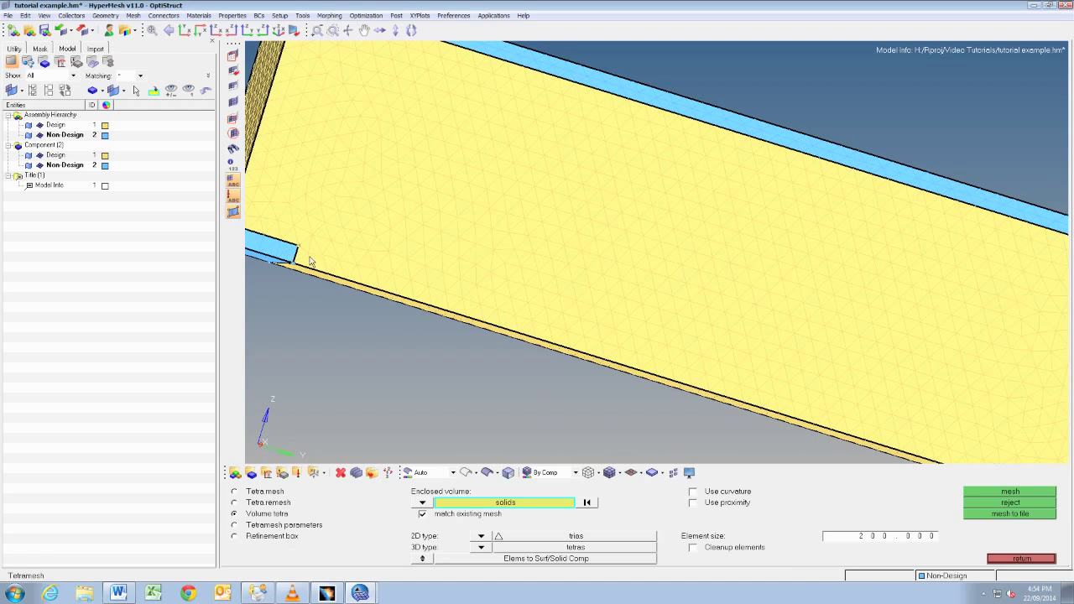
{"action": "scroll", "coordinate": [353, 241], "scroll_direction": "down", "scroll_amount": 3}
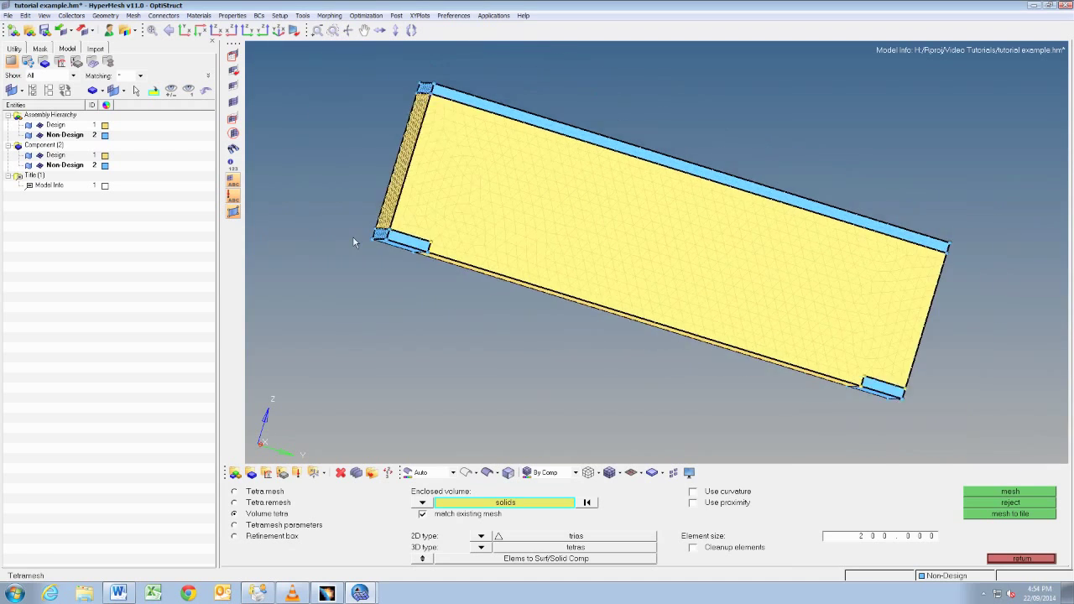
{"action": "scroll", "coordinate": [353, 242], "scroll_direction": "down", "scroll_amount": 1}
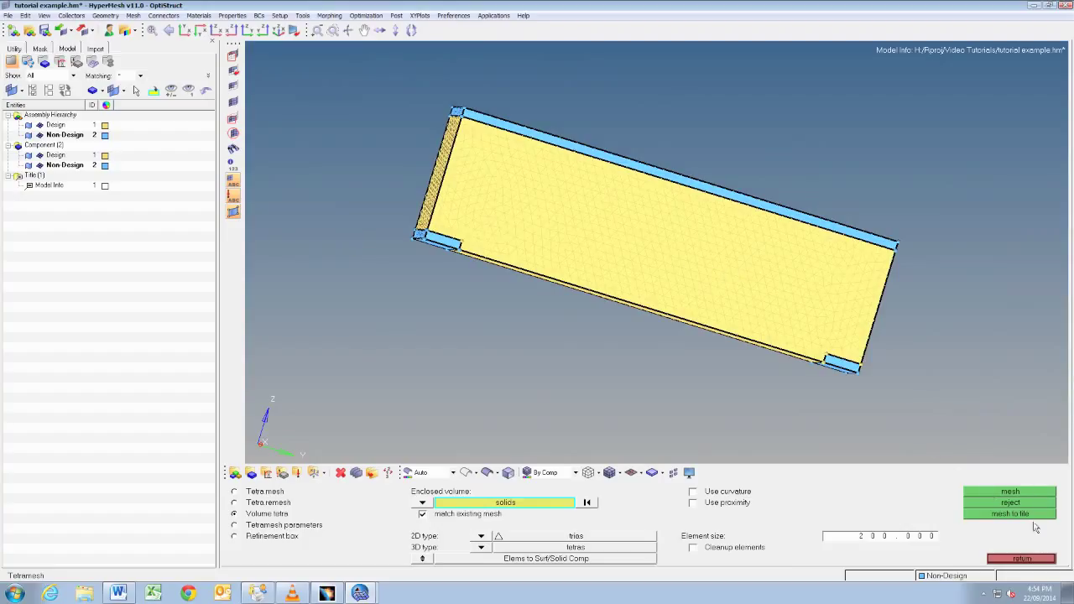
{"action": "left_click", "coordinate": [1021, 558]}
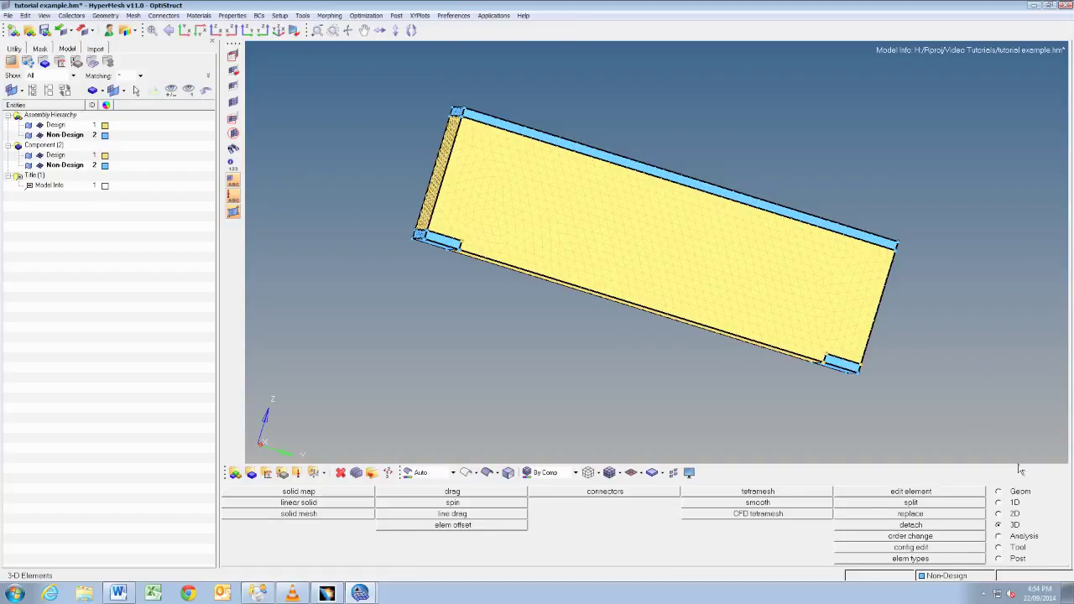
Create a red load collector named Loads from the Model browser.
{"action": "right_click", "coordinate": [122, 249]}
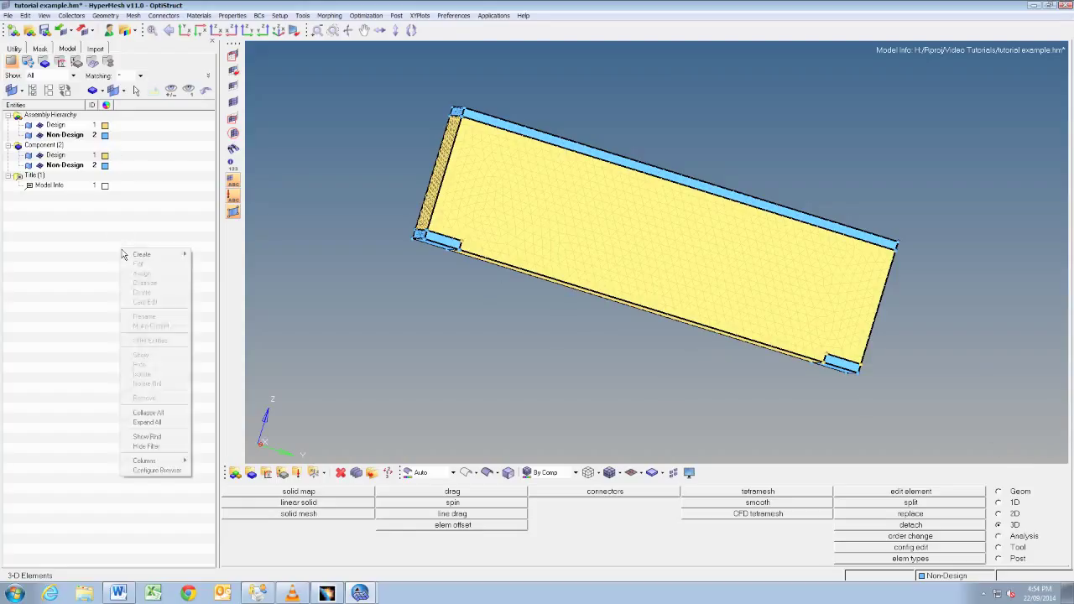
{"action": "mouse_move", "coordinate": [171, 256]}
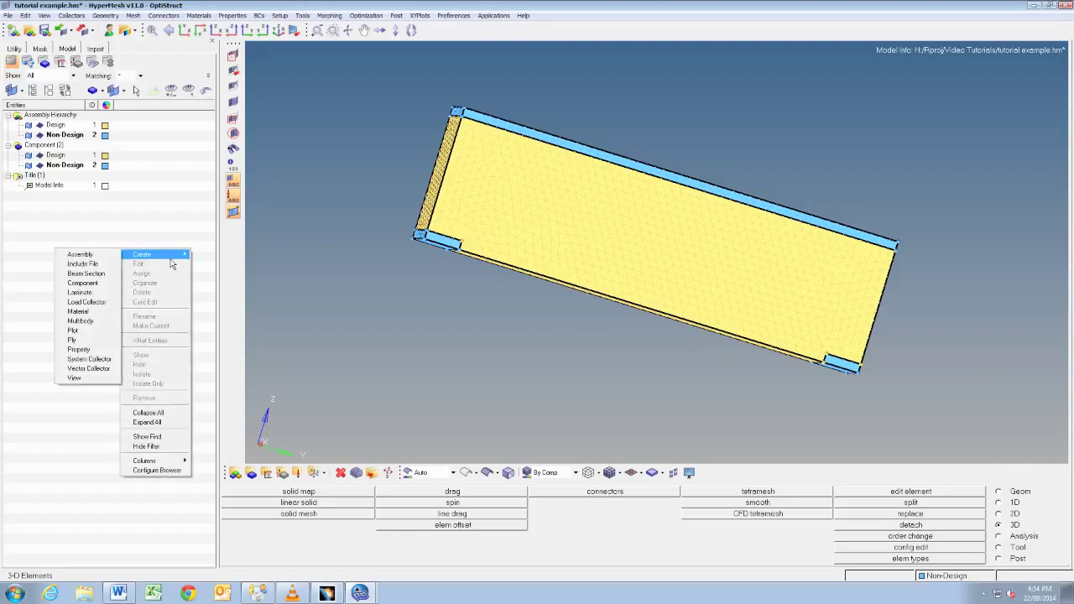
{"action": "left_click", "coordinate": [91, 302]}
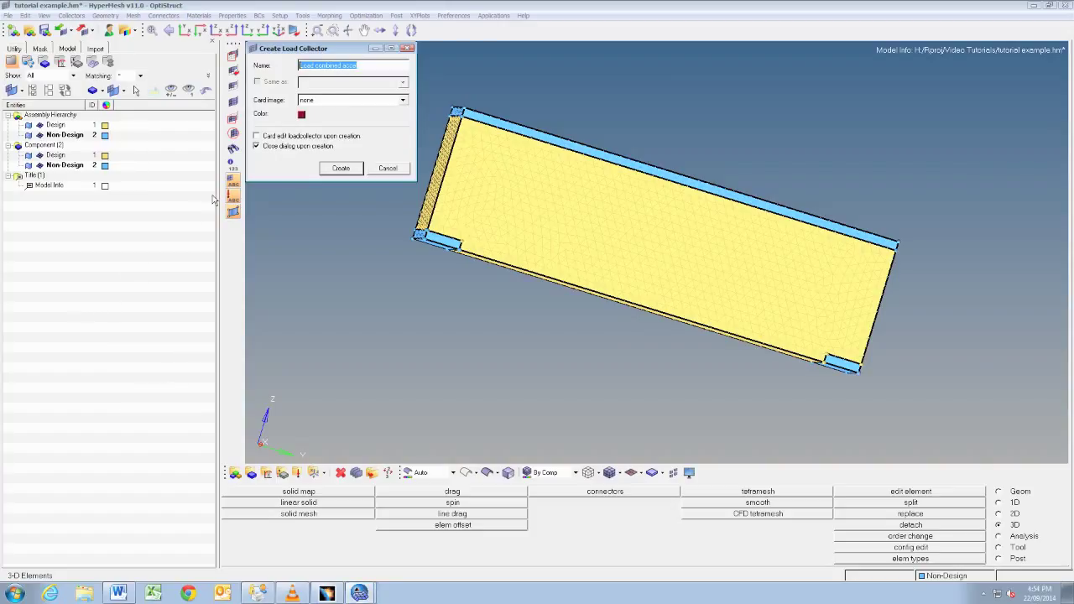
{"action": "type", "text": "Loads"}
{"action": "left_click", "coordinate": [302, 116]}
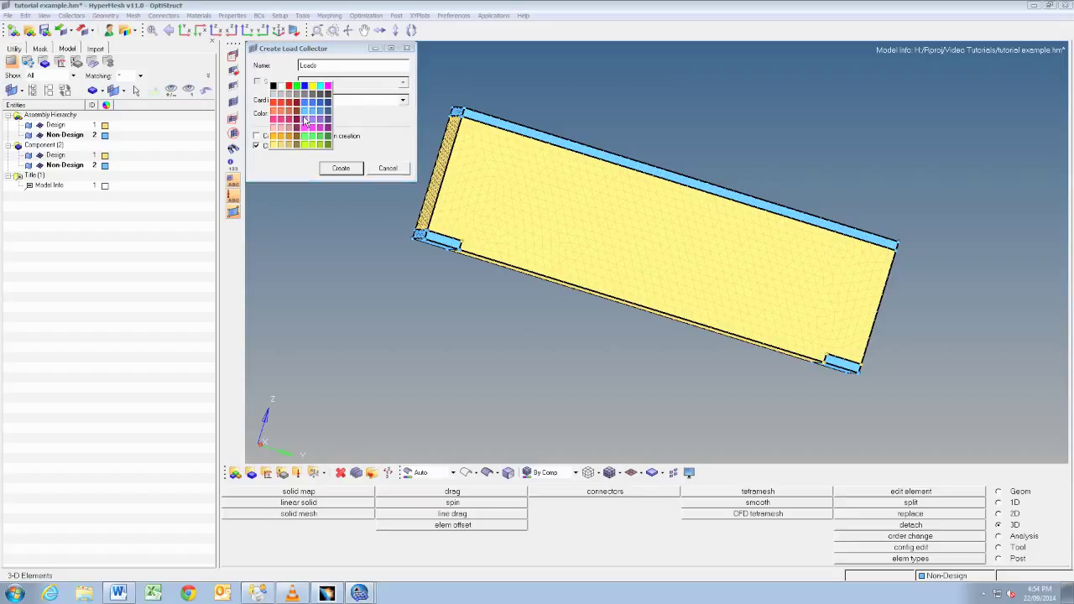
{"action": "left_click", "coordinate": [293, 95]}
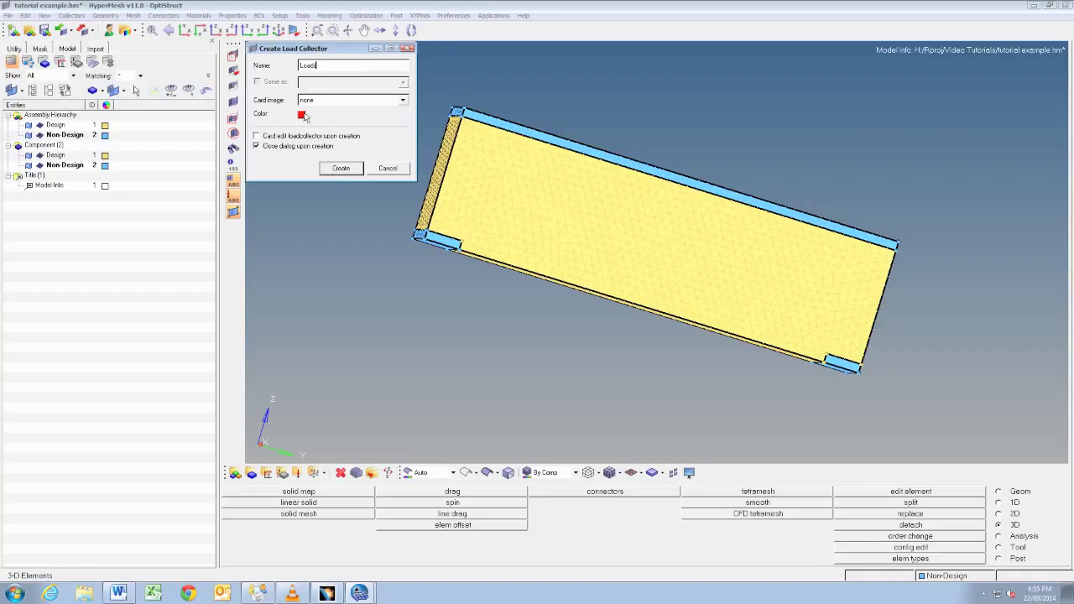
{"action": "left_click", "coordinate": [340, 169]}
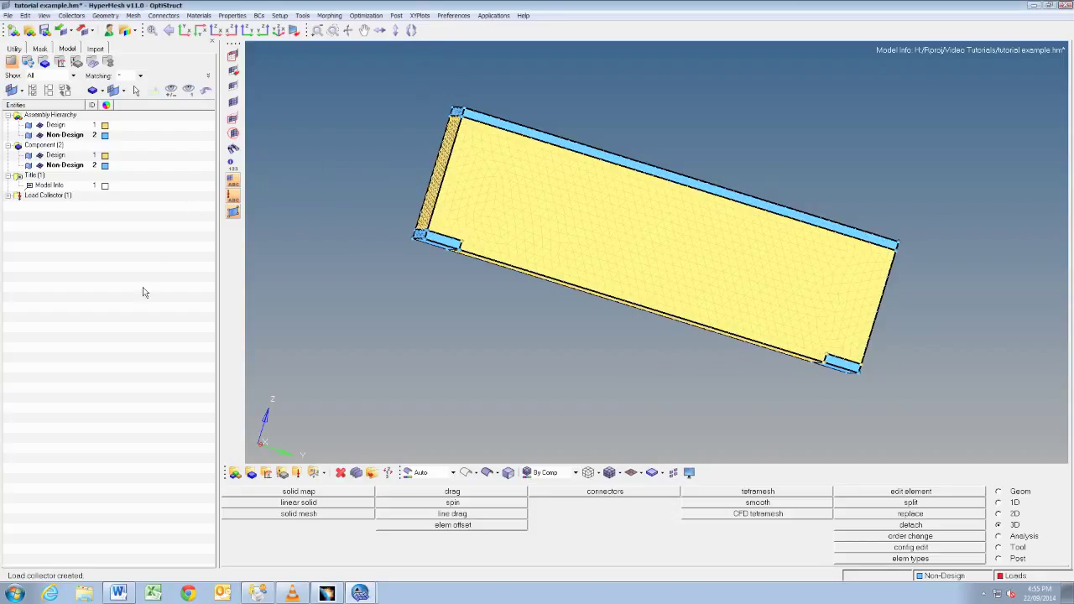
Create a blue load collector named SPC from the Model browser.
{"action": "right_click", "coordinate": [138, 332]}
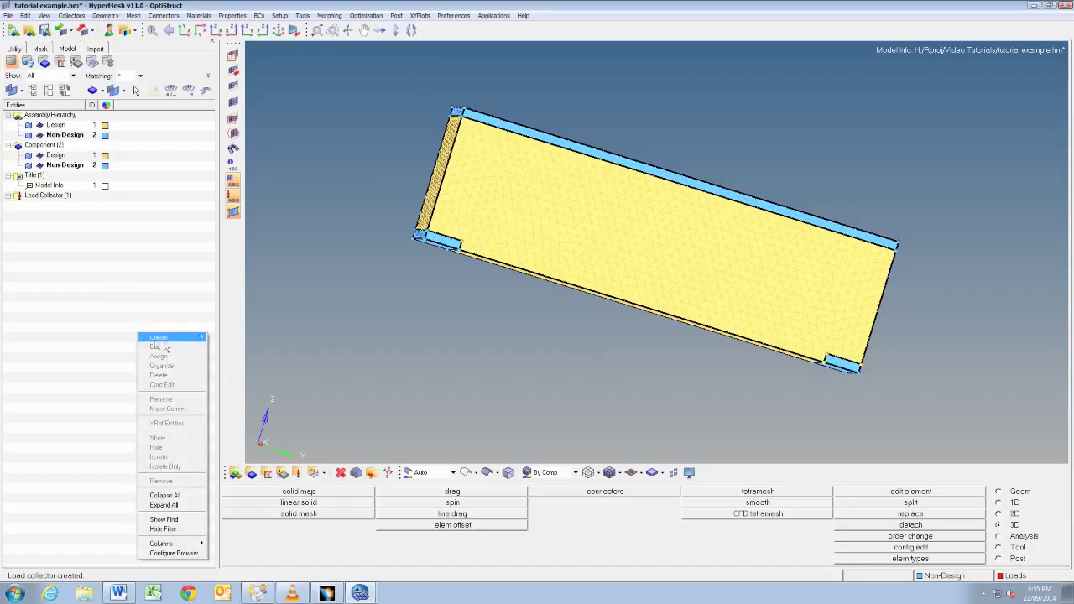
{"action": "left_click", "coordinate": [93, 389]}
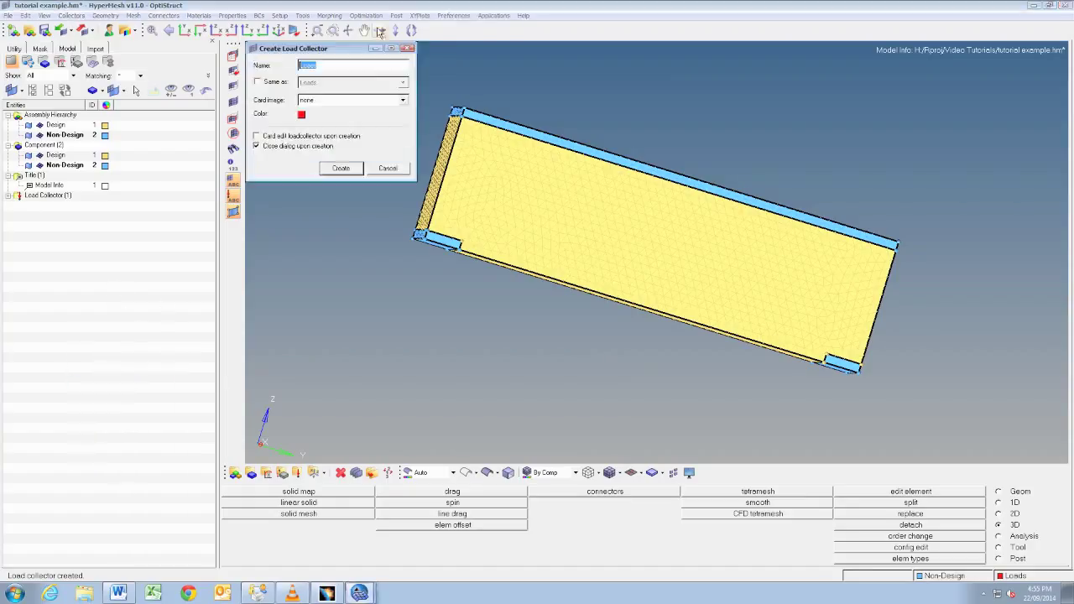
{"action": "type", "text": "SPC"}
{"action": "left_click", "coordinate": [302, 114]}
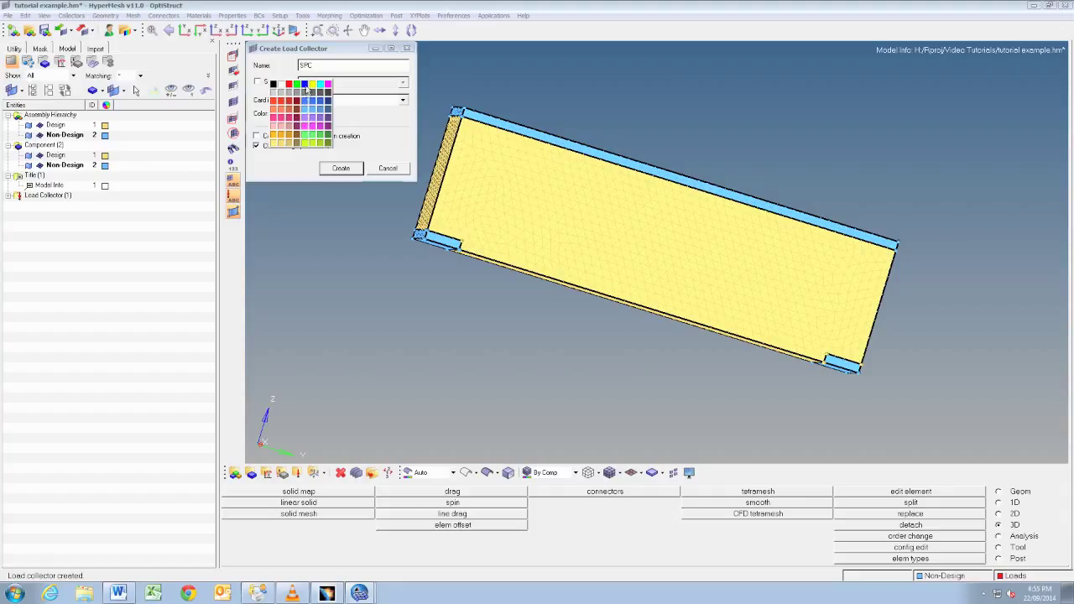
{"action": "left_click", "coordinate": [307, 93]}
{"action": "left_click", "coordinate": [341, 168]}
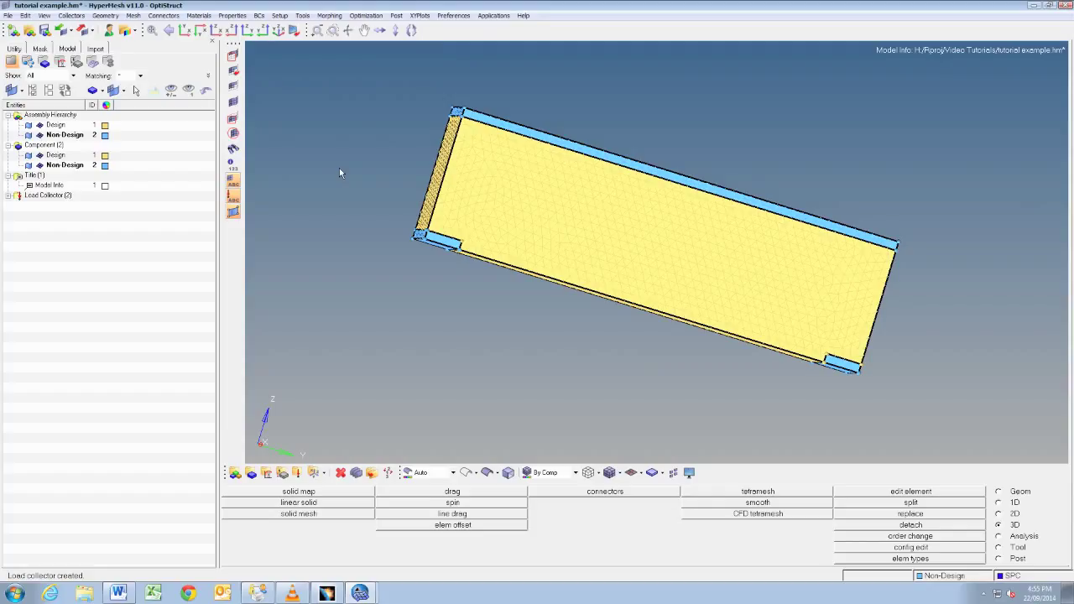
{"action": "right_click", "coordinate": [69, 237]}
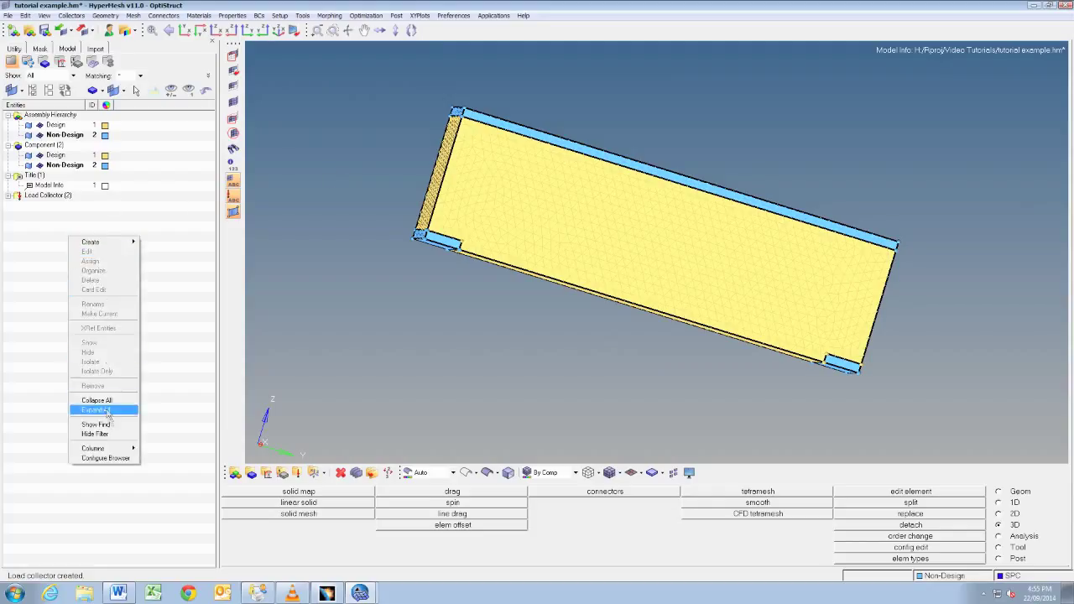
Hide the yellow Design solid, review the Loads and SPC collector options, and switch to the Analysis page.
{"action": "left_click", "coordinate": [109, 411]}
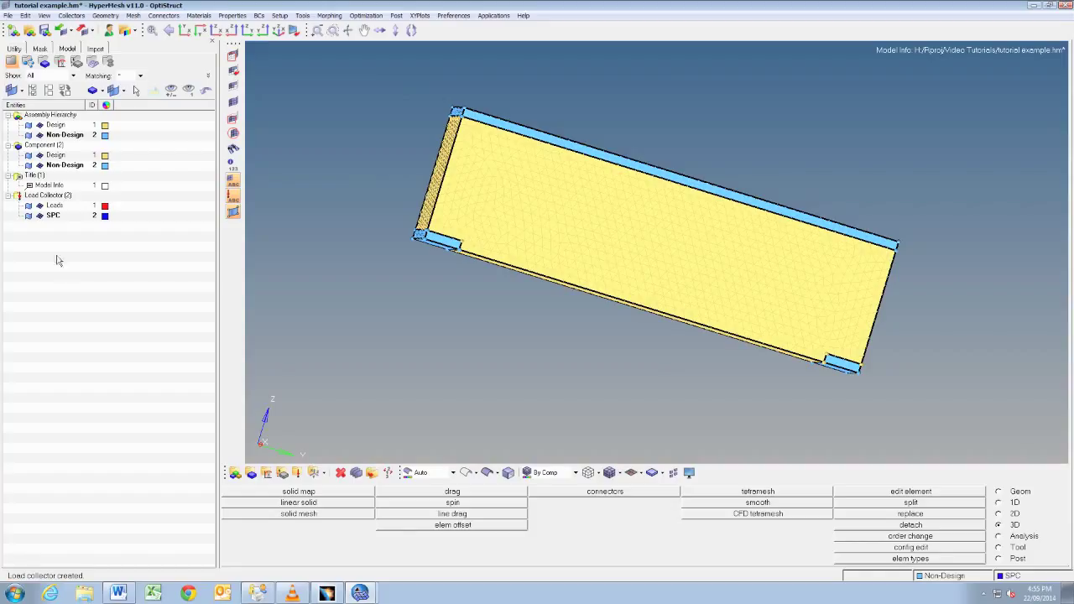
{"action": "left_click", "coordinate": [29, 125]}
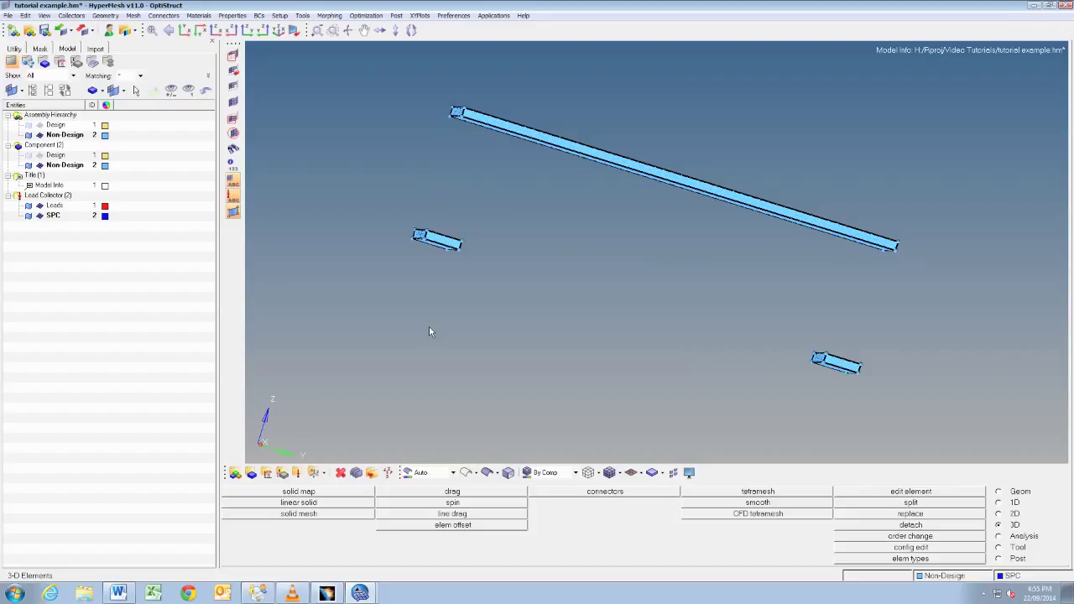
{"action": "right_click", "coordinate": [53, 217]}
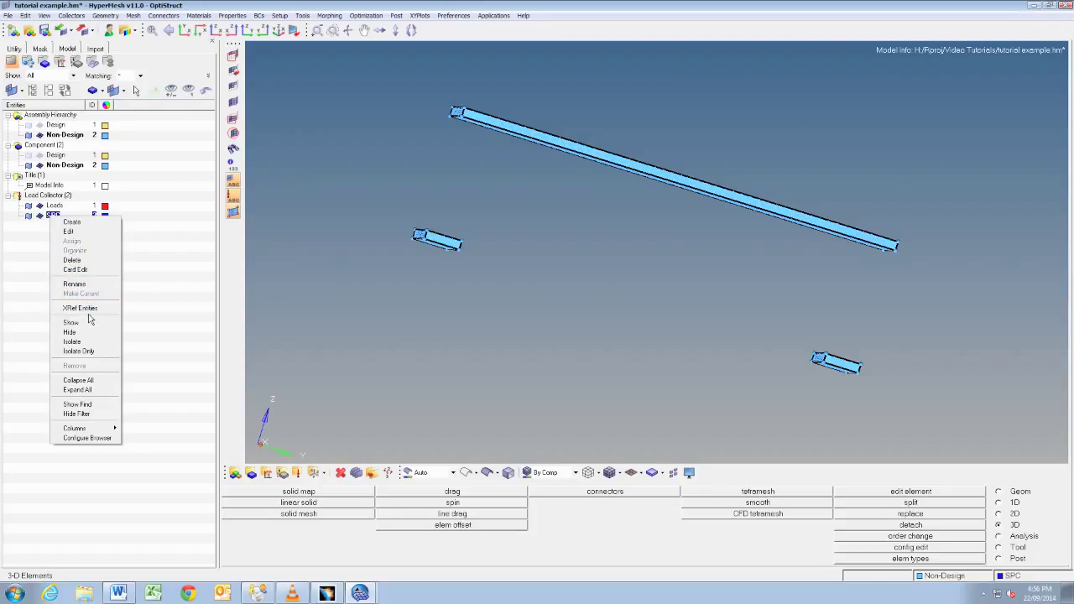
{"action": "left_click", "coordinate": [56, 207]}
{"action": "right_click", "coordinate": [57, 208]}
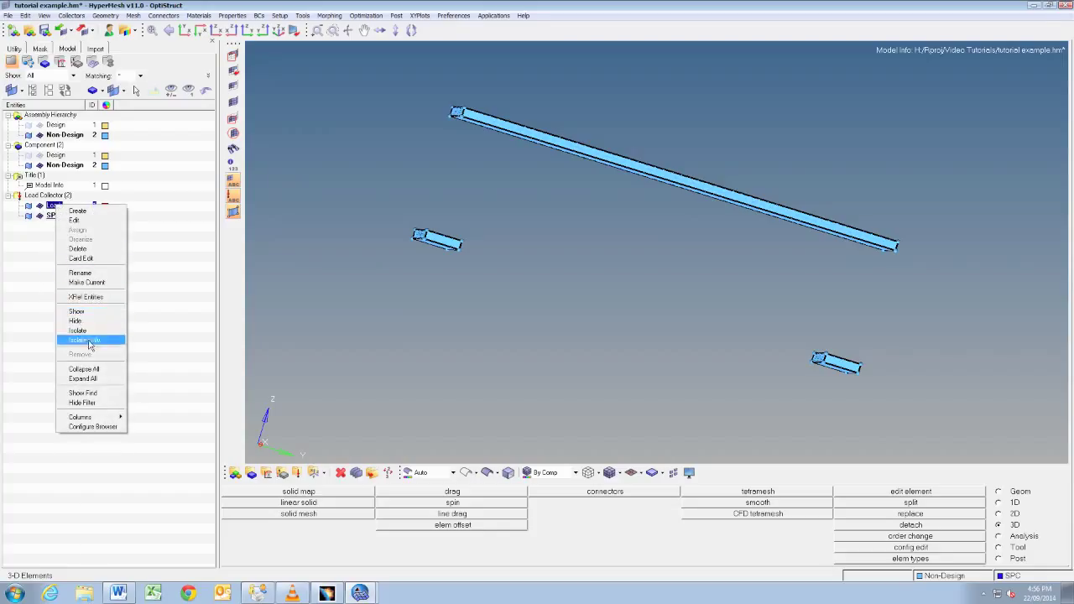
{"action": "left_click", "coordinate": [52, 216]}
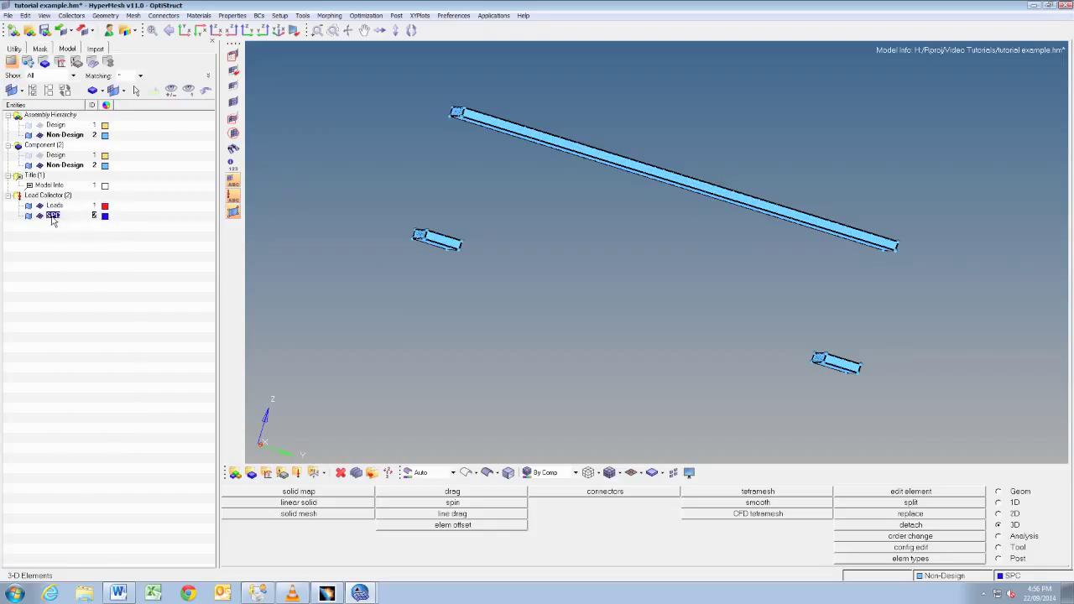
{"action": "right_click", "coordinate": [51, 216]}
{"action": "left_click", "coordinate": [142, 305]}
{"action": "left_click", "coordinate": [1000, 536]}
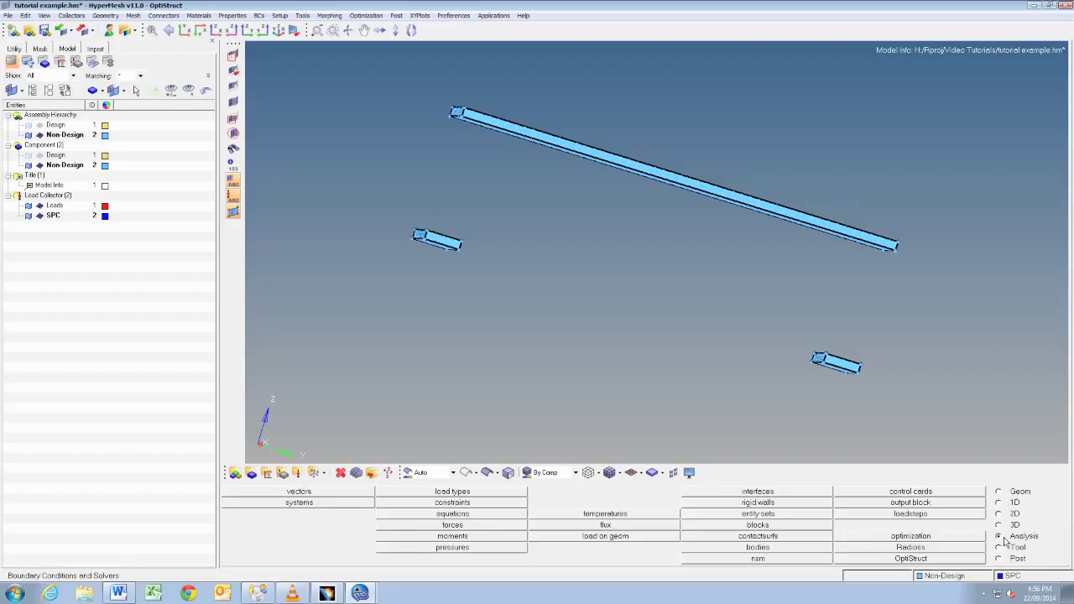
Start SPC constraints and select the upper-left support block's face nodes by face.
{"action": "left_click", "coordinate": [482, 506]}
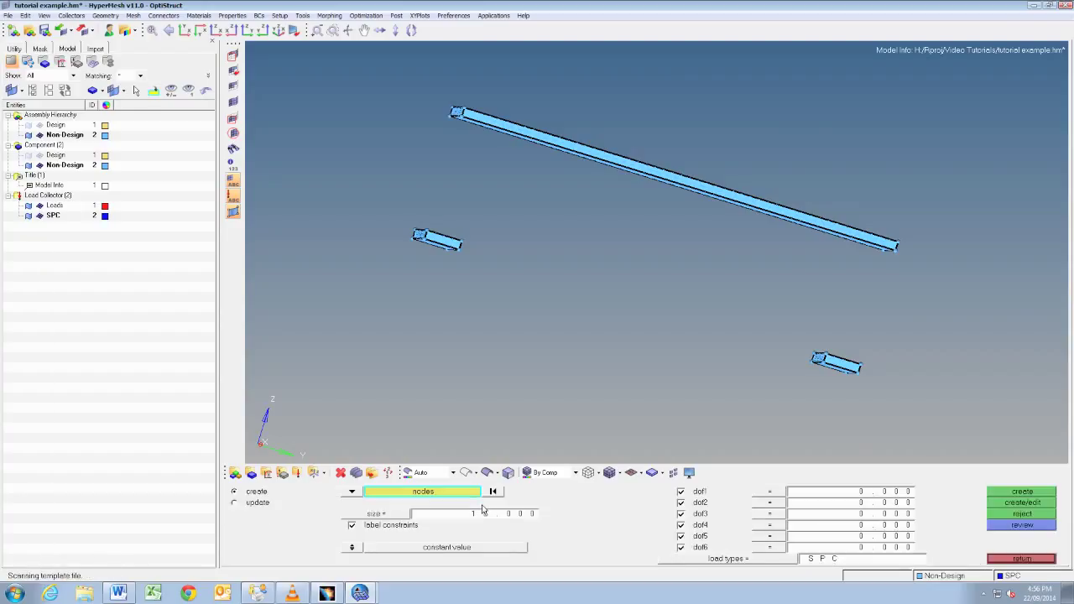
{"action": "left_click", "coordinate": [347, 31]}
{"action": "left_click_drag", "start_coordinate": [449, 280], "coordinate": [492, 171]}
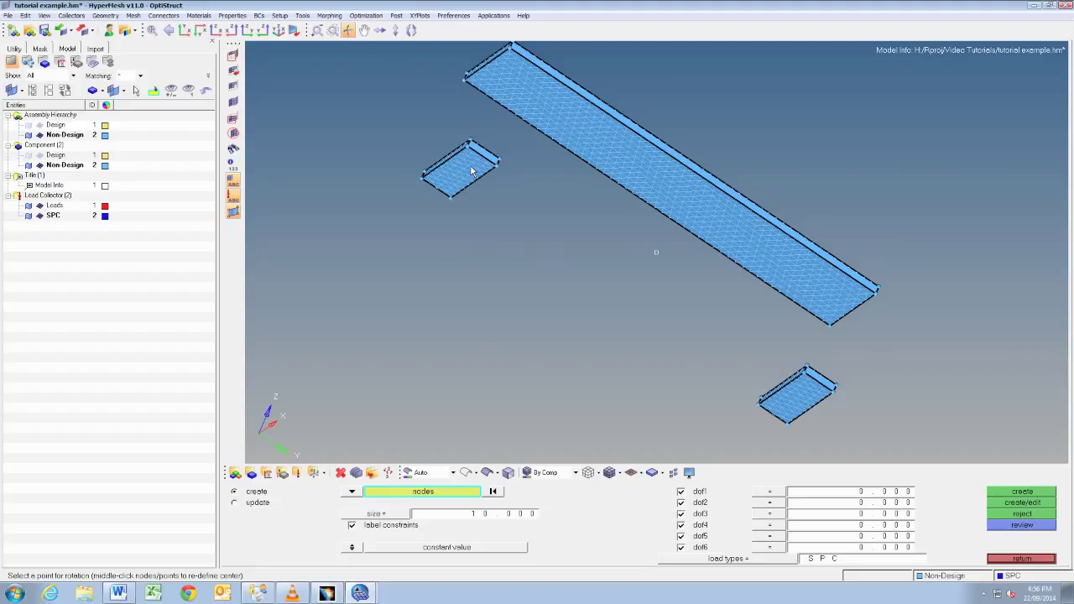
{"action": "right_click", "coordinate": [473, 171]}
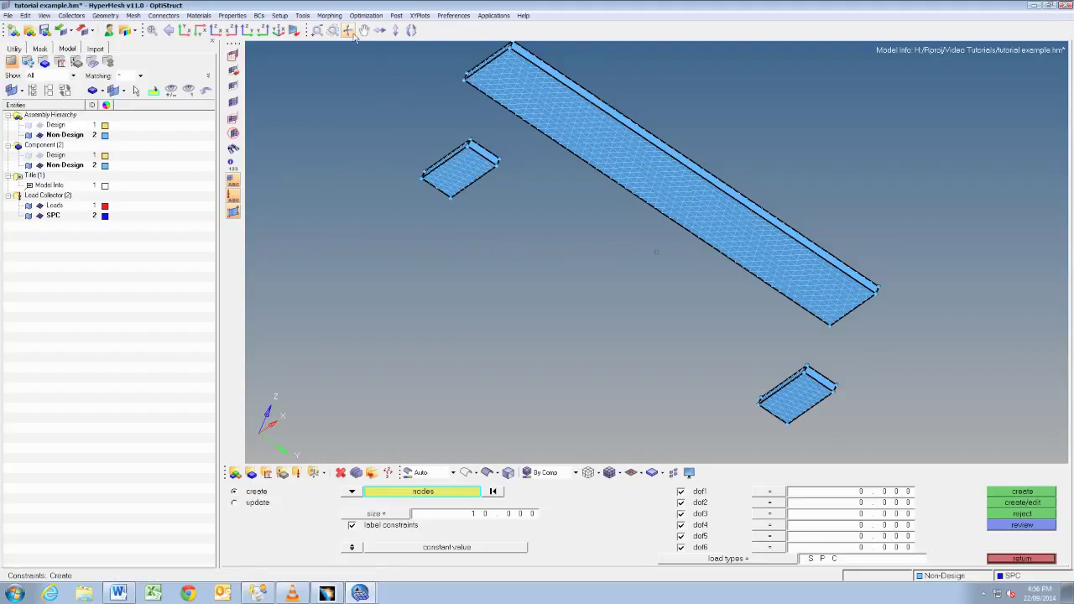
{"action": "left_click", "coordinate": [473, 164]}
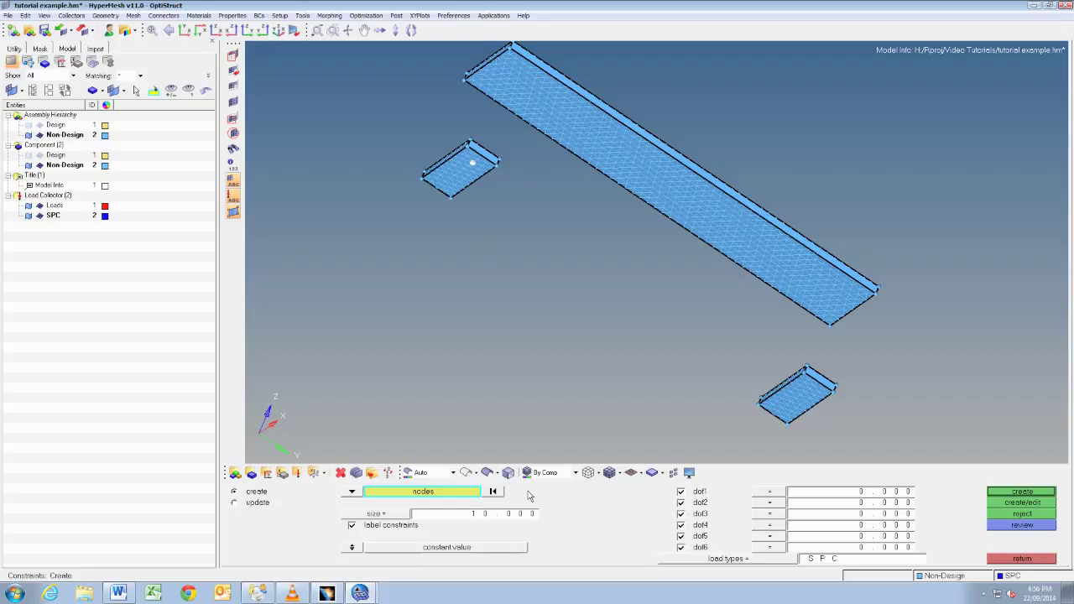
{"action": "left_click", "coordinate": [404, 493]}
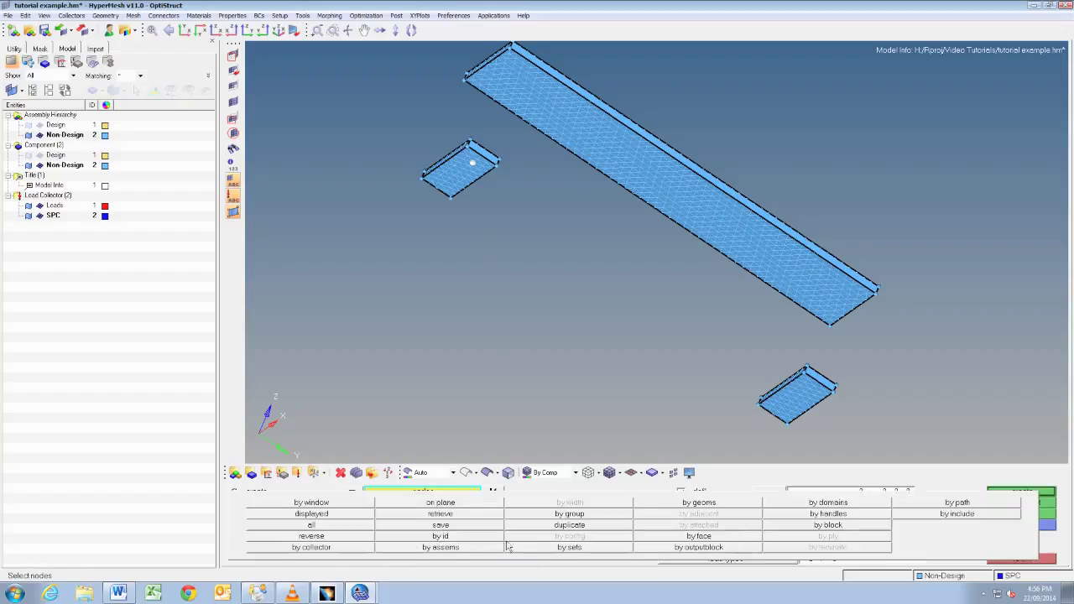
{"action": "left_click", "coordinate": [698, 538]}
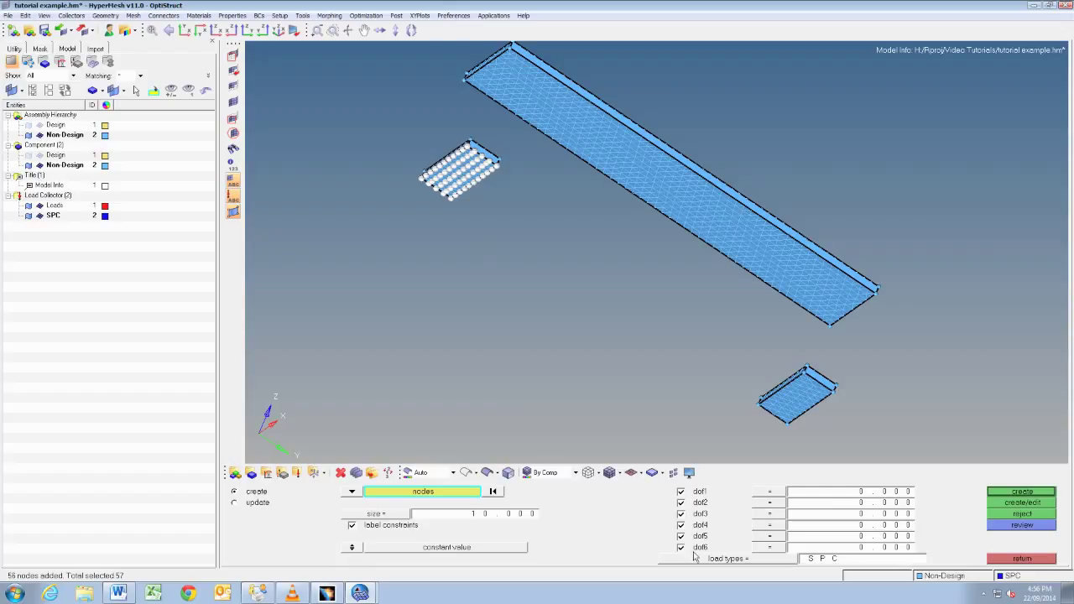
Create the six-DOF SPC constraints on the selected nodes and set the symbol size to 20.
{"action": "left_click", "coordinate": [1010, 494]}
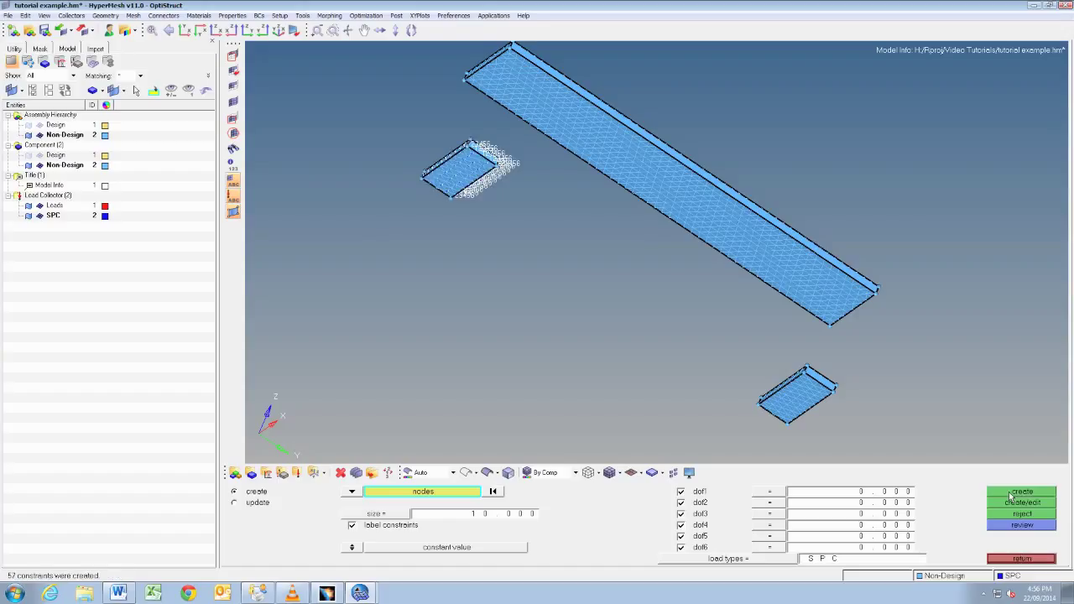
{"action": "left_click", "coordinate": [499, 518]}
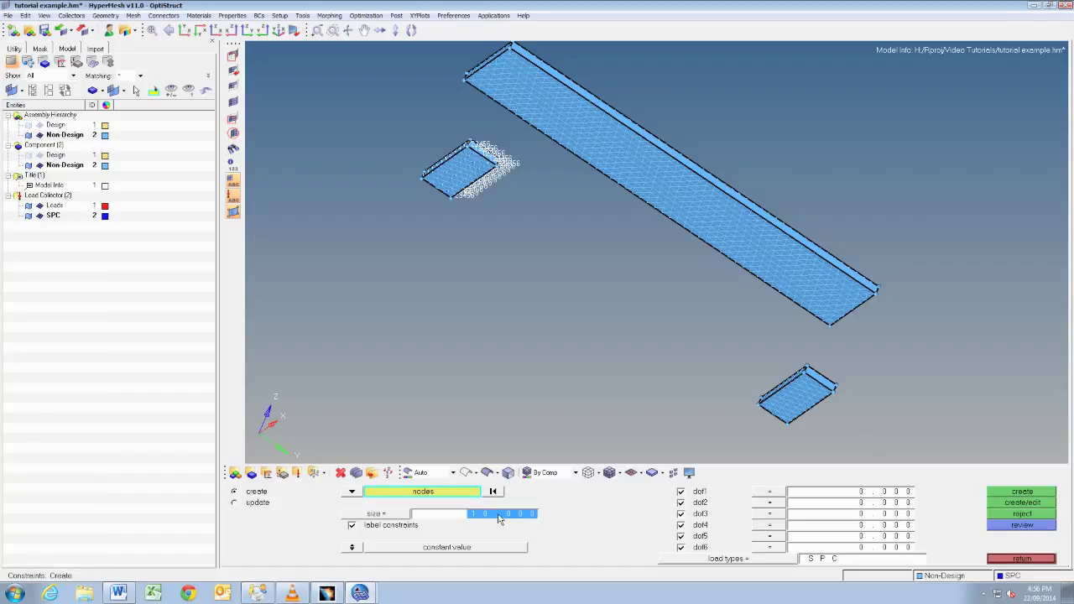
{"action": "type", "text": "1"}
{"action": "key", "text": "Return"}
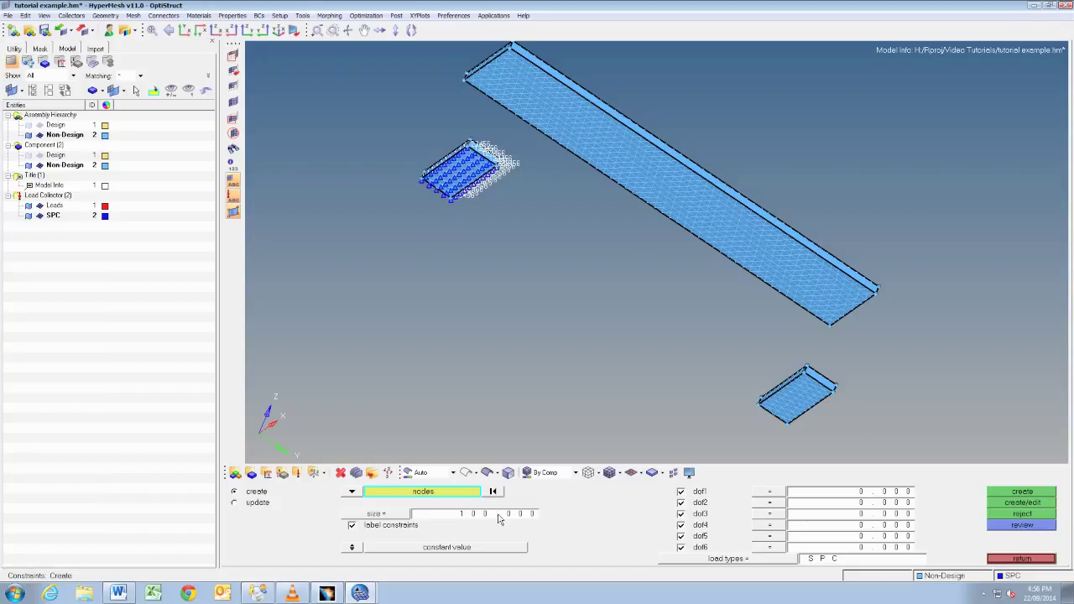
{"action": "left_click", "coordinate": [500, 517]}
{"action": "type", "text": "20"}
{"action": "key", "text": "Return"}
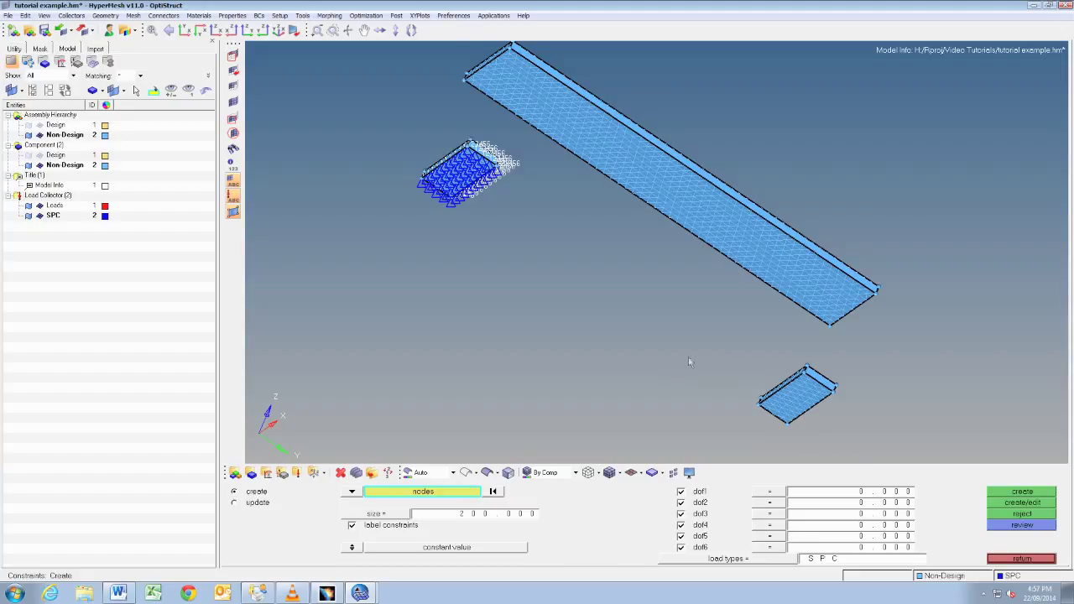
Reject and re-create the 57 SPC constraints after reorienting the view, then close constraints.
{"action": "left_click", "coordinate": [455, 492]}
{"action": "left_click", "coordinate": [523, 529]}
{"action": "left_click", "coordinate": [798, 401]}
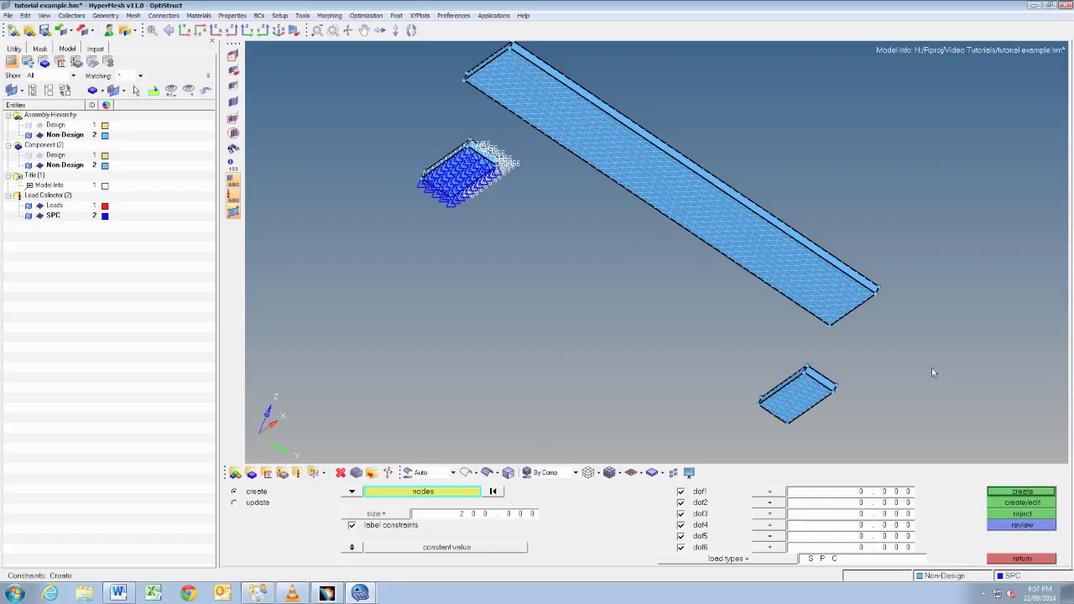
{"action": "left_click", "coordinate": [348, 30]}
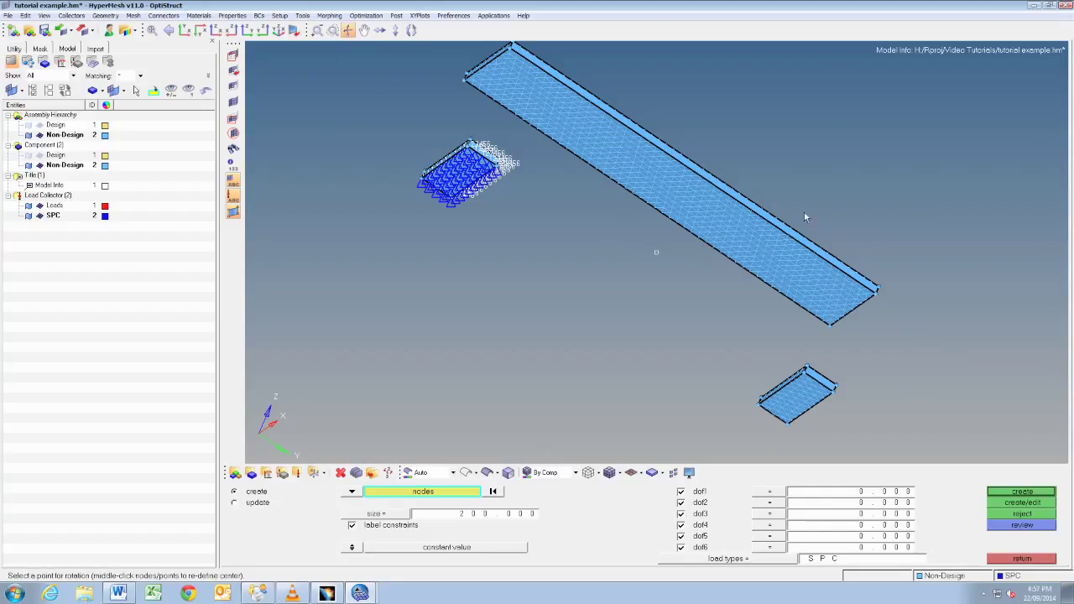
{"action": "left_click_drag", "start_coordinate": [803, 211], "coordinate": [780, 299]}
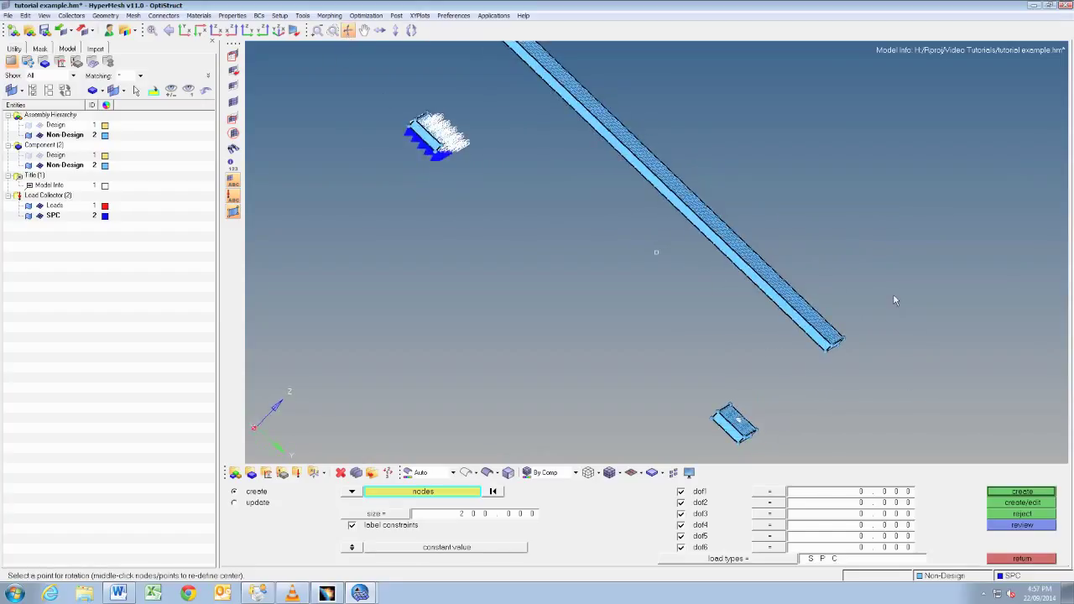
{"action": "left_click", "coordinate": [1015, 515]}
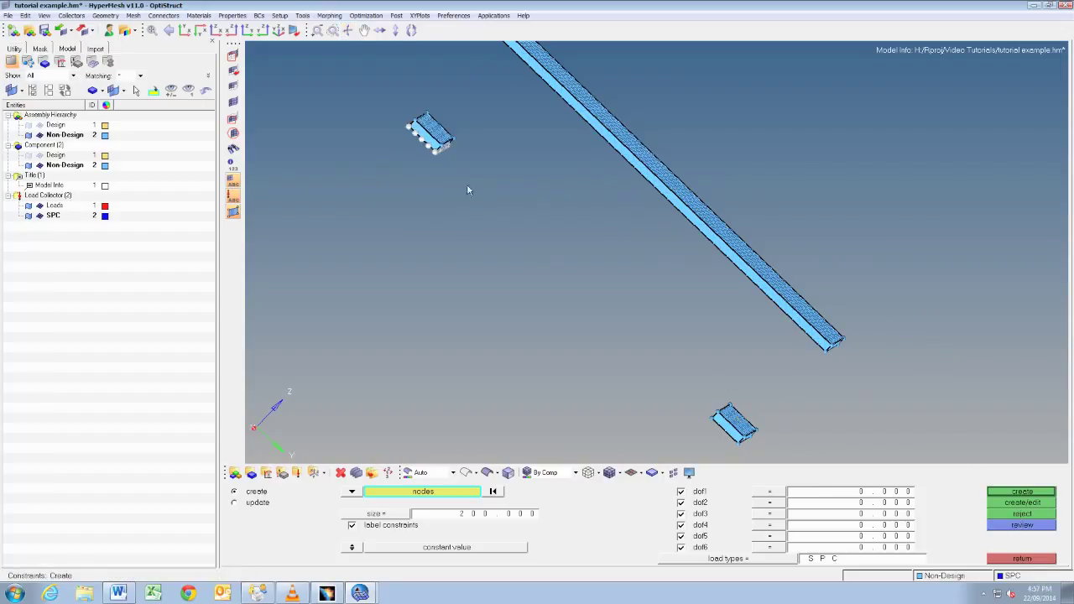
{"action": "left_click", "coordinate": [348, 30]}
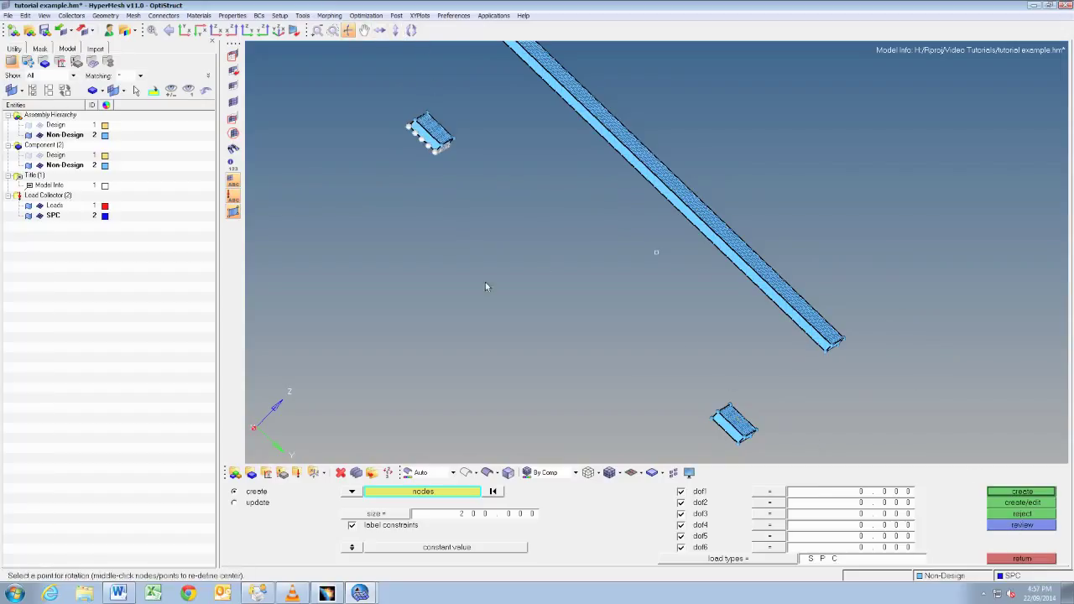
{"action": "left_click_drag", "start_coordinate": [485, 287], "coordinate": [662, 265]}
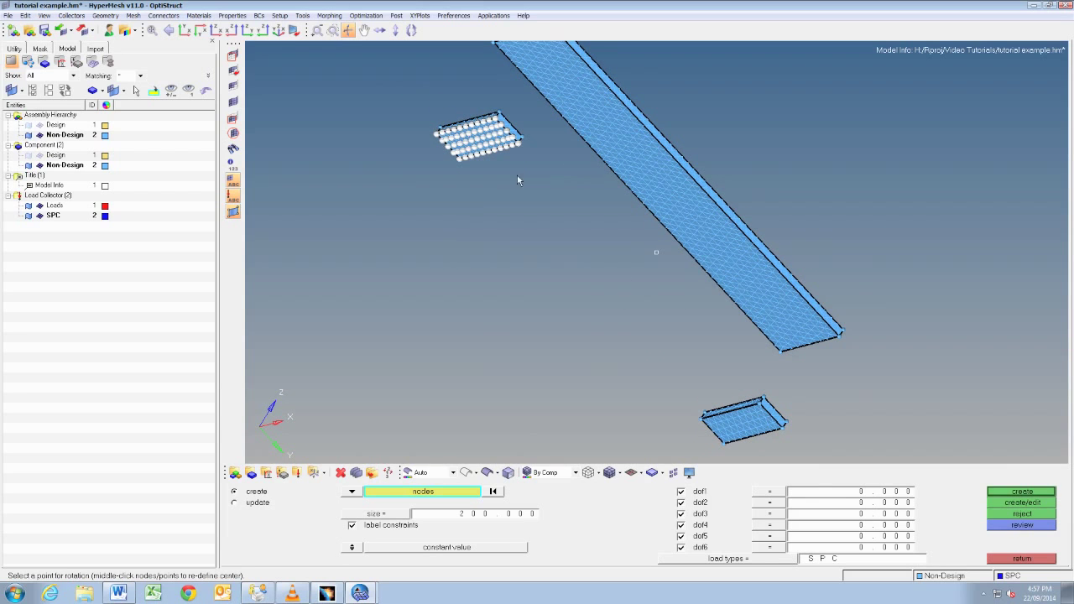
{"action": "left_click", "coordinate": [956, 465]}
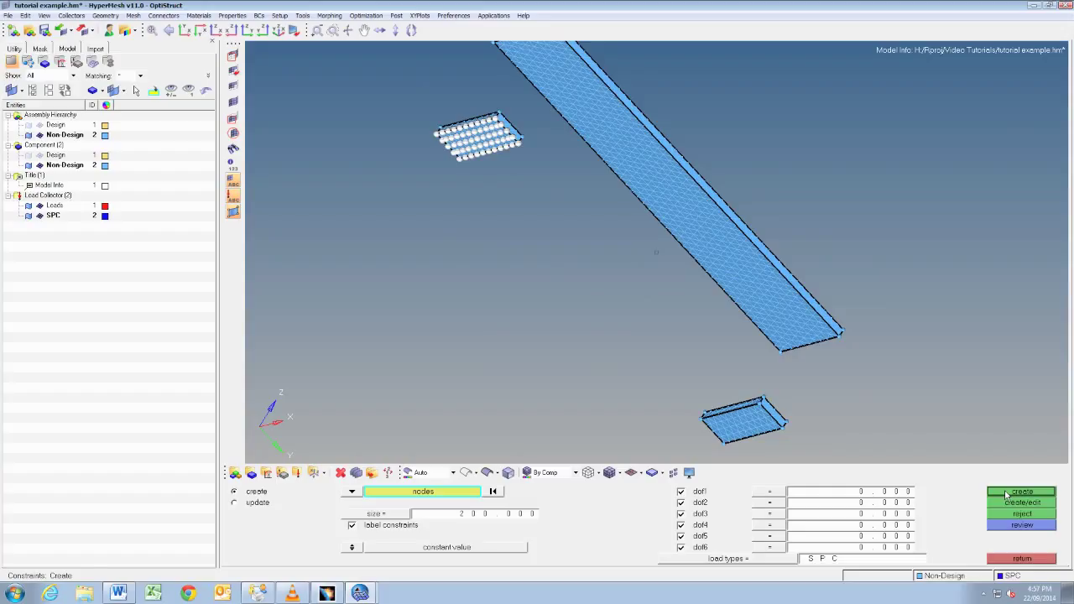
{"action": "left_click", "coordinate": [1006, 493]}
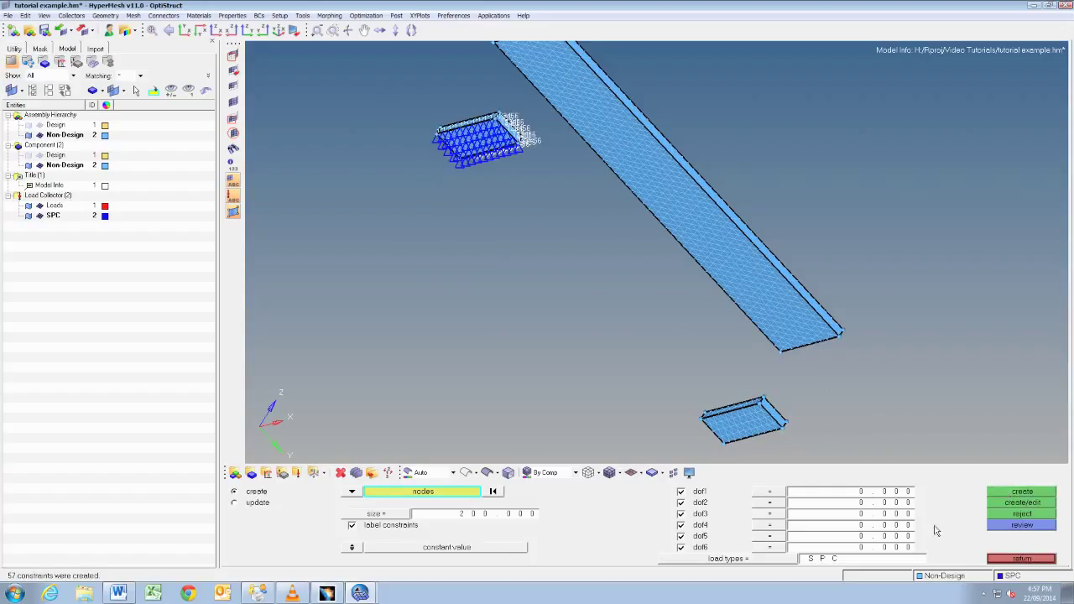
{"action": "left_click", "coordinate": [1000, 560]}
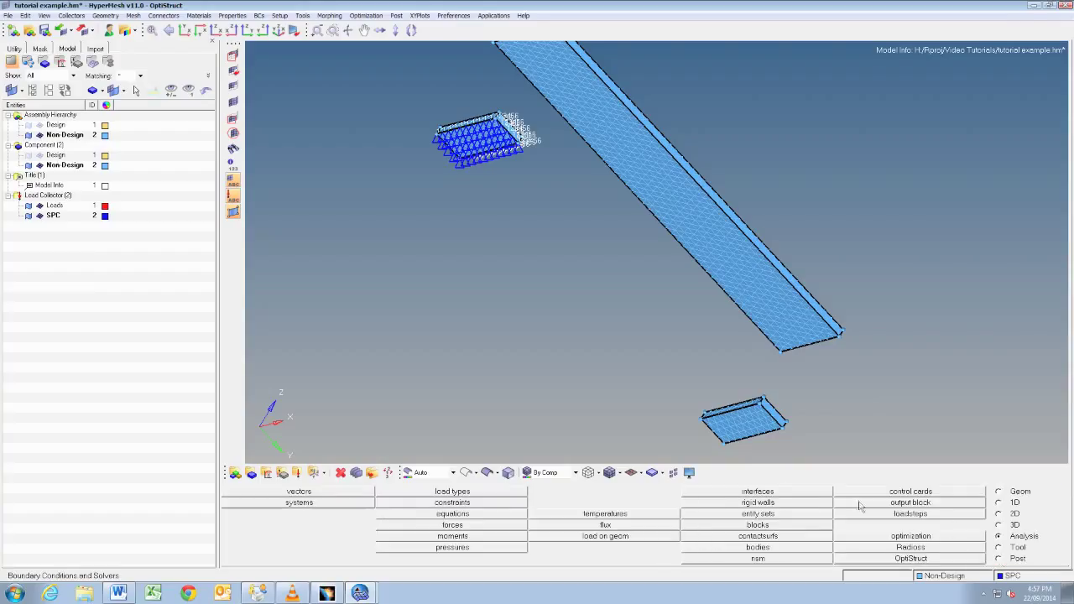
Reopen constraints and test a single constraint on the lower-right block, then remove it.
{"action": "left_click", "coordinate": [452, 502]}
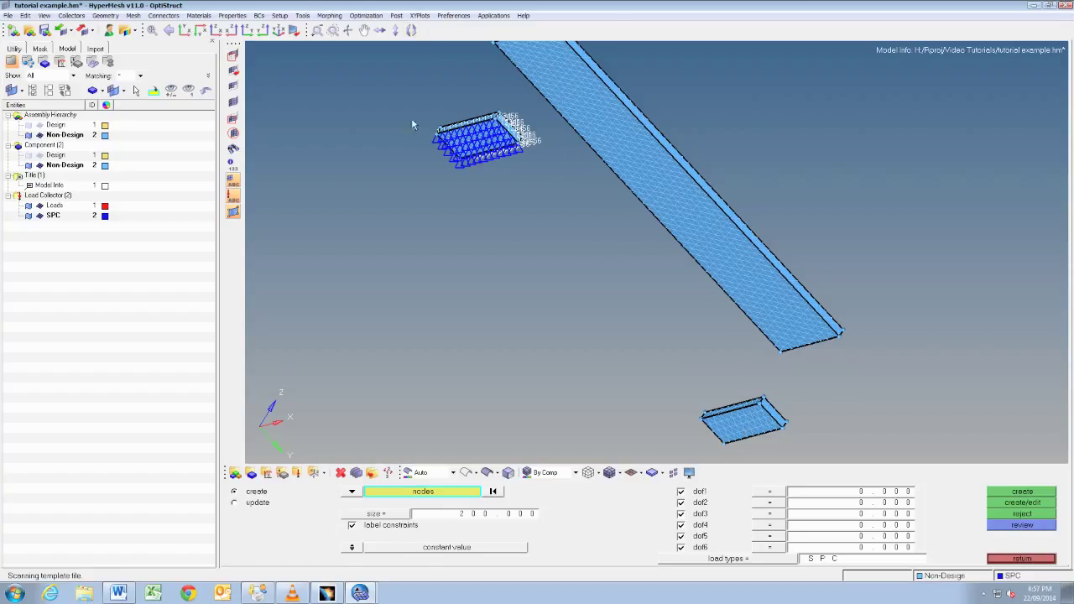
{"action": "scroll", "coordinate": [412, 125], "scroll_direction": "down", "scroll_amount": 2}
{"action": "scroll", "coordinate": [861, 426], "scroll_direction": "up", "scroll_amount": 6}
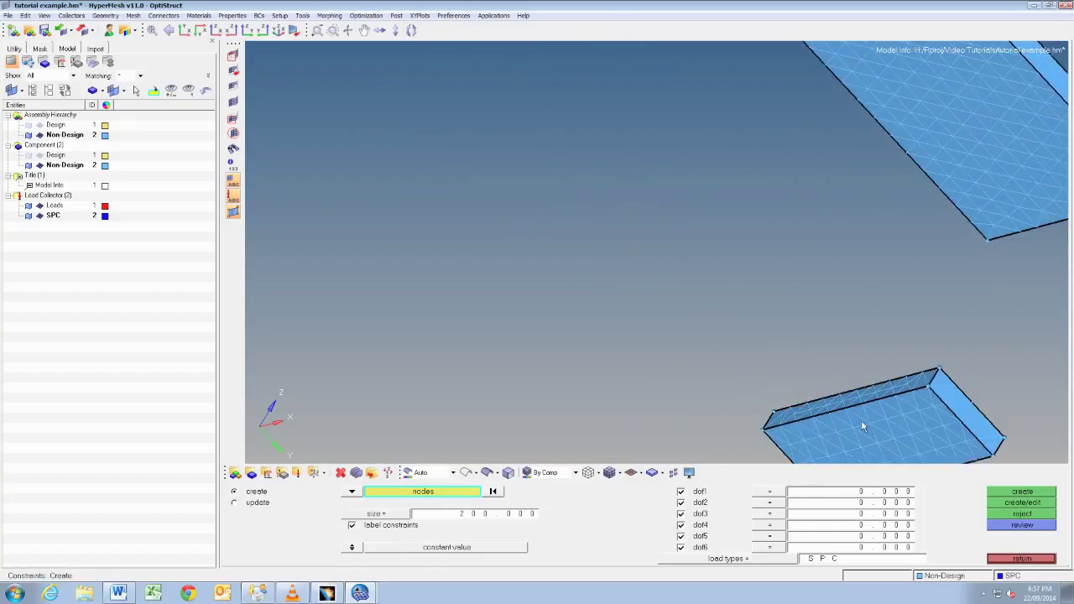
{"action": "left_click", "coordinate": [870, 424]}
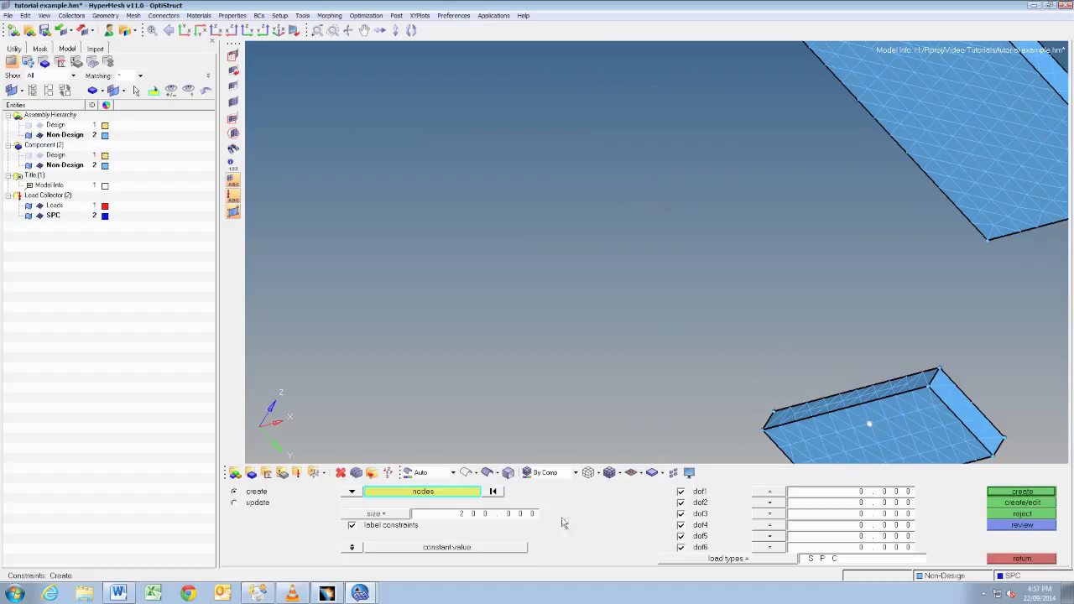
{"action": "left_click", "coordinate": [1015, 492]}
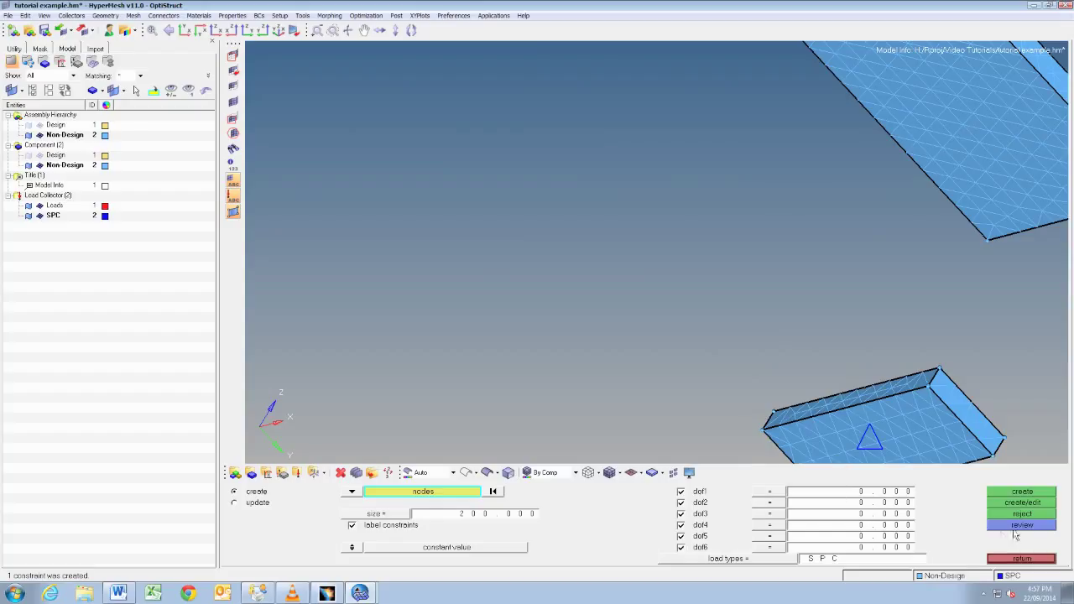
{"action": "left_click", "coordinate": [1025, 515]}
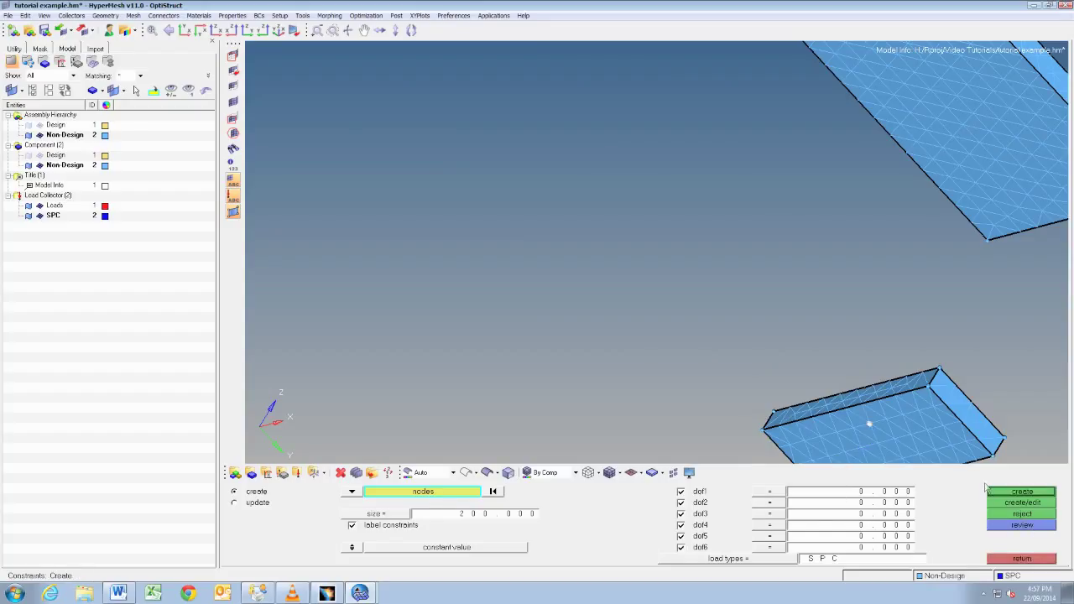
Select the lower-right block's face nodes by face and create 57 SPC constraints.
{"action": "left_click", "coordinate": [428, 493]}
{"action": "left_click", "coordinate": [460, 494]}
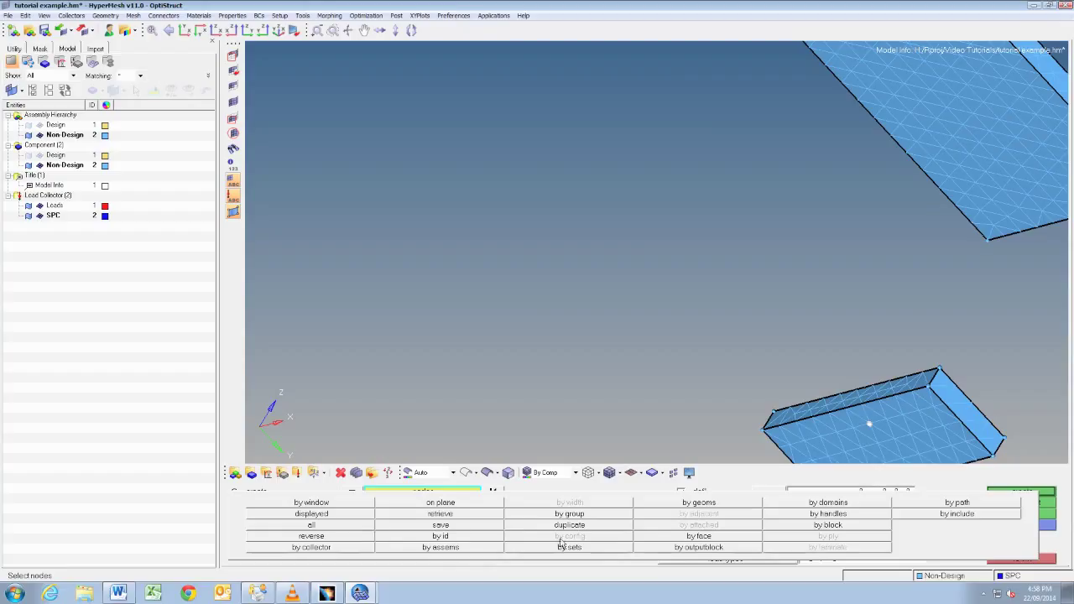
{"action": "left_click", "coordinate": [699, 537]}
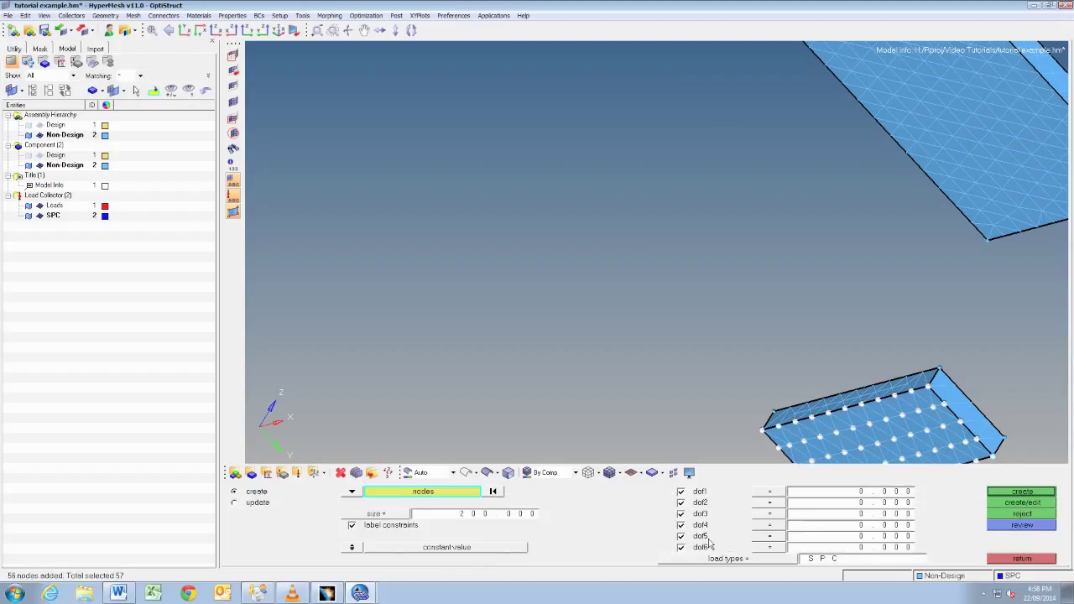
{"action": "left_click", "coordinate": [1026, 494]}
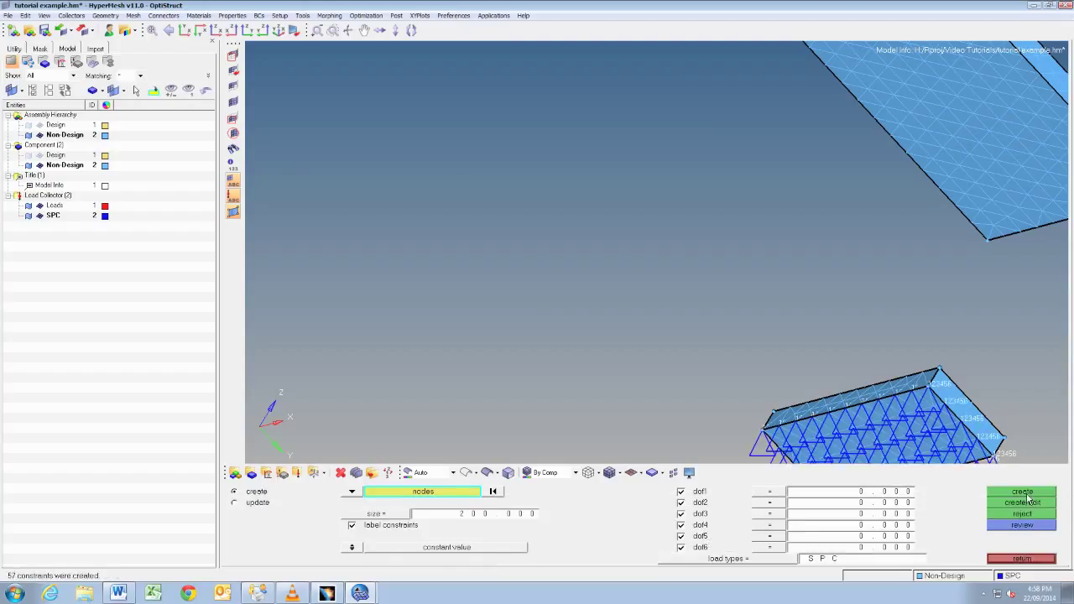
{"action": "left_click", "coordinate": [1023, 560]}
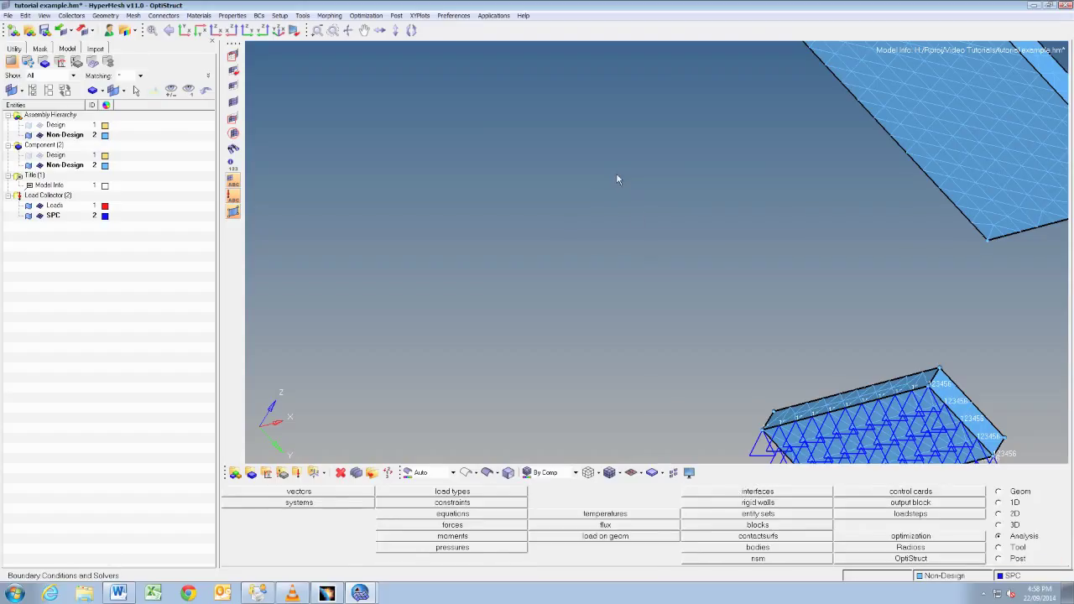
Make the Loads collector current and open the forces panel with magnitude 1.000 in the global system.
{"action": "scroll", "coordinate": [617, 179], "scroll_direction": "down", "scroll_amount": 5}
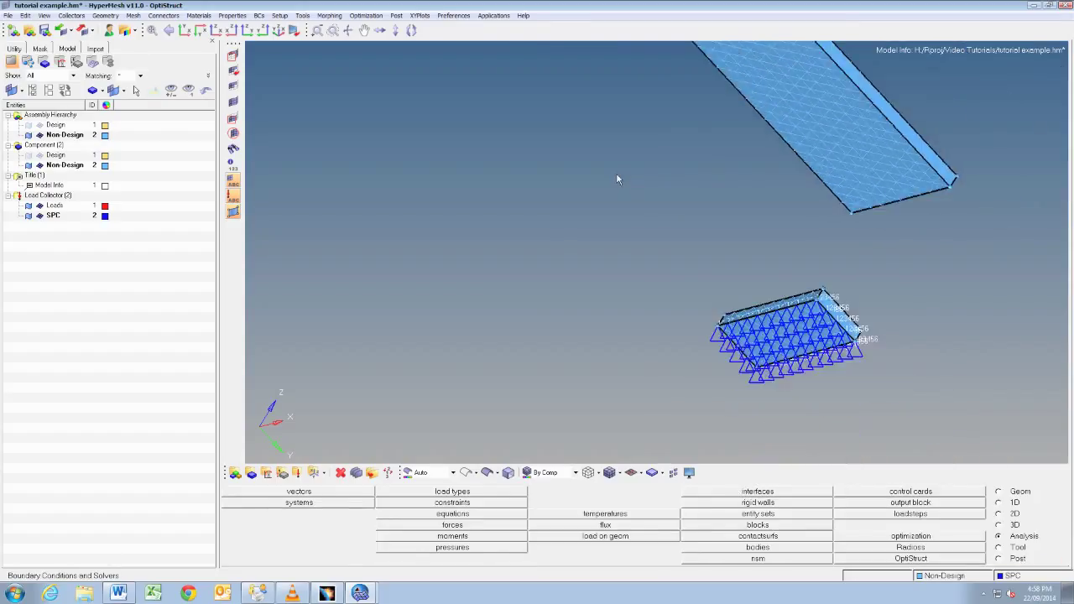
{"action": "left_click", "coordinate": [348, 30]}
{"action": "left_click_drag", "start_coordinate": [460, 79], "coordinate": [397, 265]}
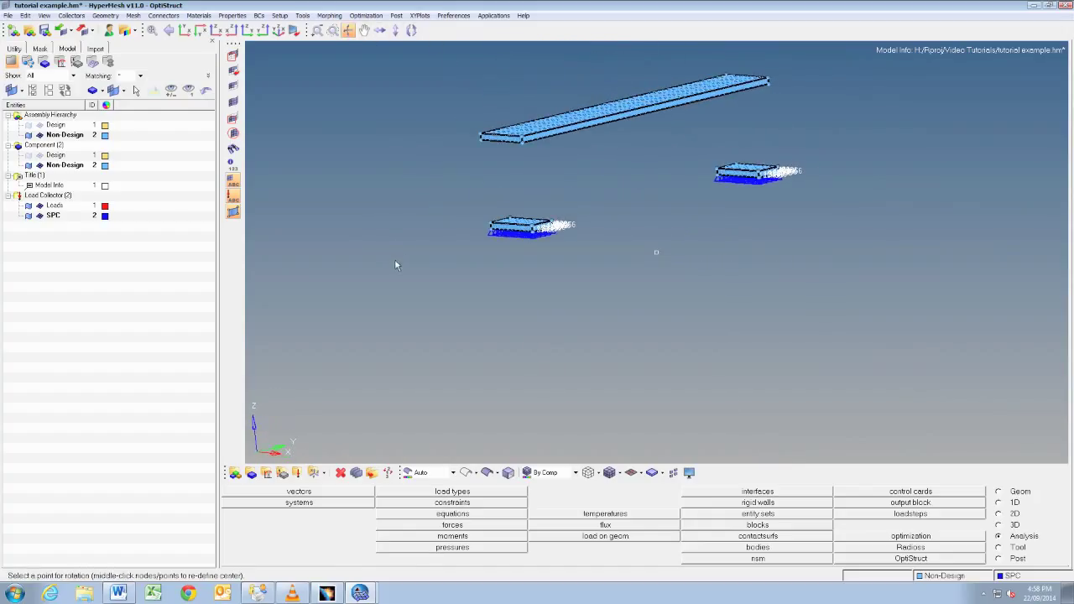
{"action": "key", "text": "Escape"}
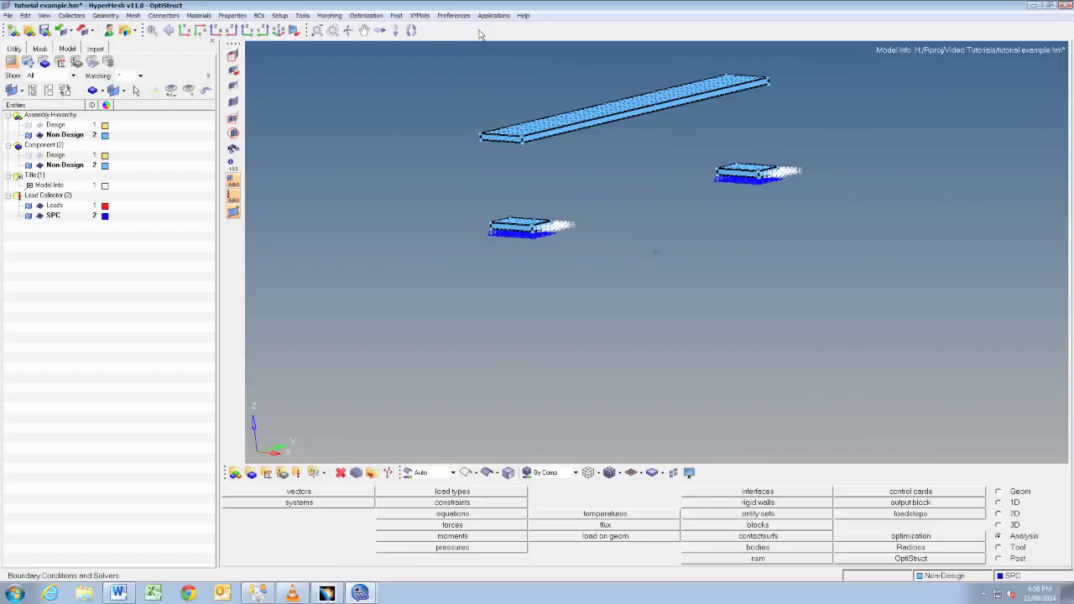
{"action": "right_click", "coordinate": [55, 208]}
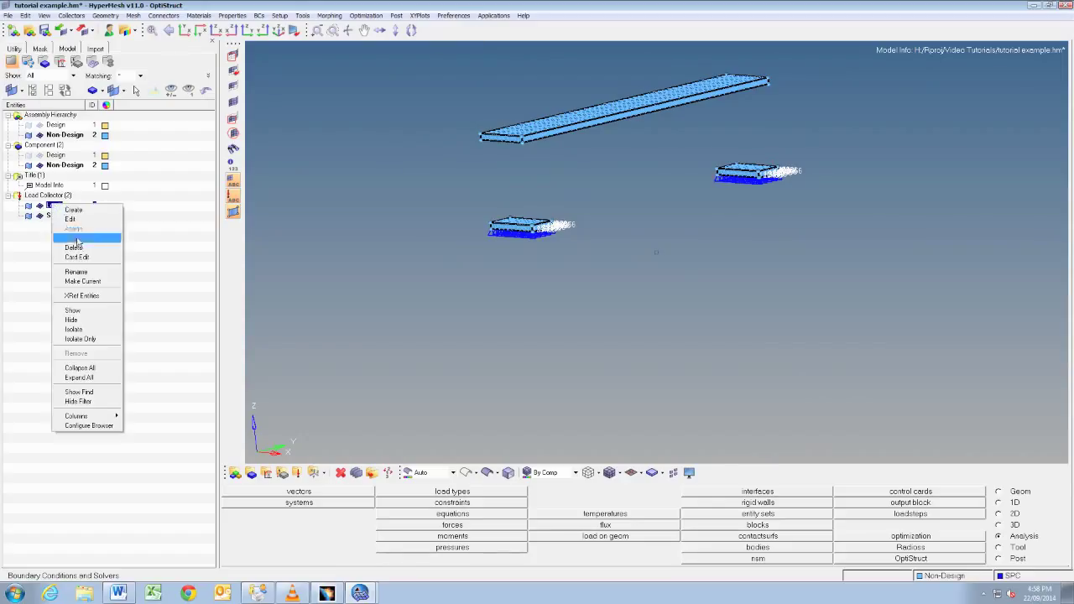
{"action": "left_click", "coordinate": [85, 273]}
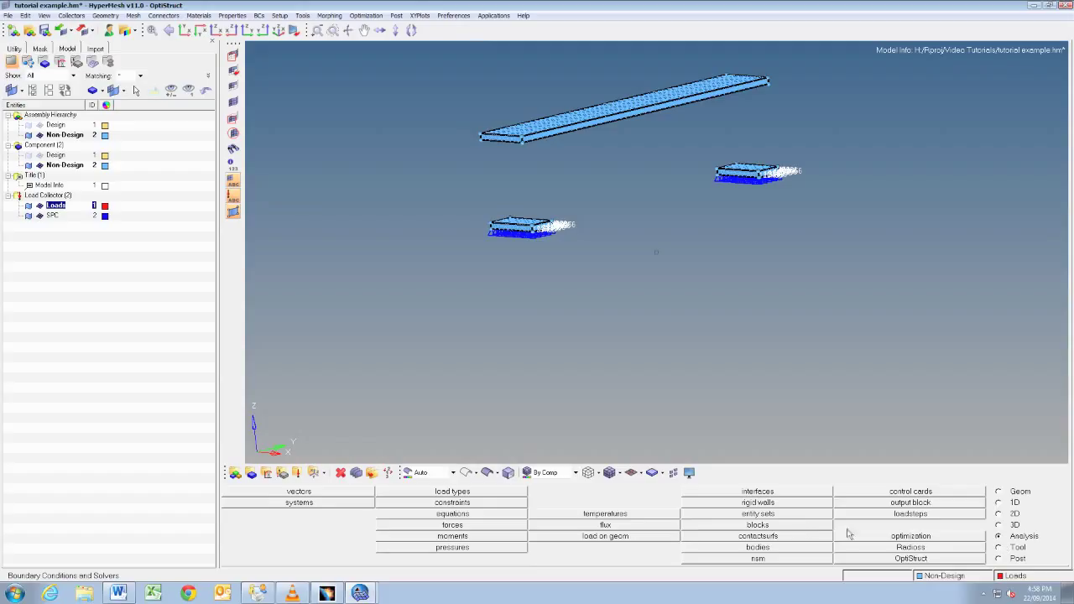
{"action": "left_click", "coordinate": [500, 524]}
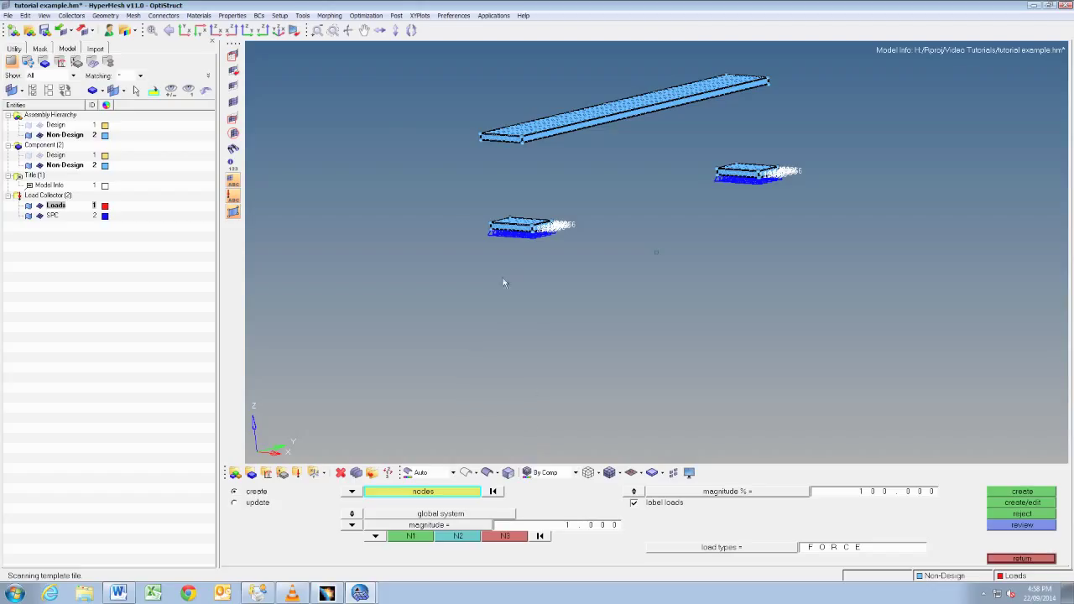
Pick all 585 nodes on the plate's top face as force targets using the extended node selector.
{"action": "left_click", "coordinate": [349, 32]}
{"action": "left_click_drag", "start_coordinate": [482, 126], "coordinate": [628, 233]}
{"action": "scroll", "coordinate": [619, 199], "scroll_direction": "up", "scroll_amount": 3}
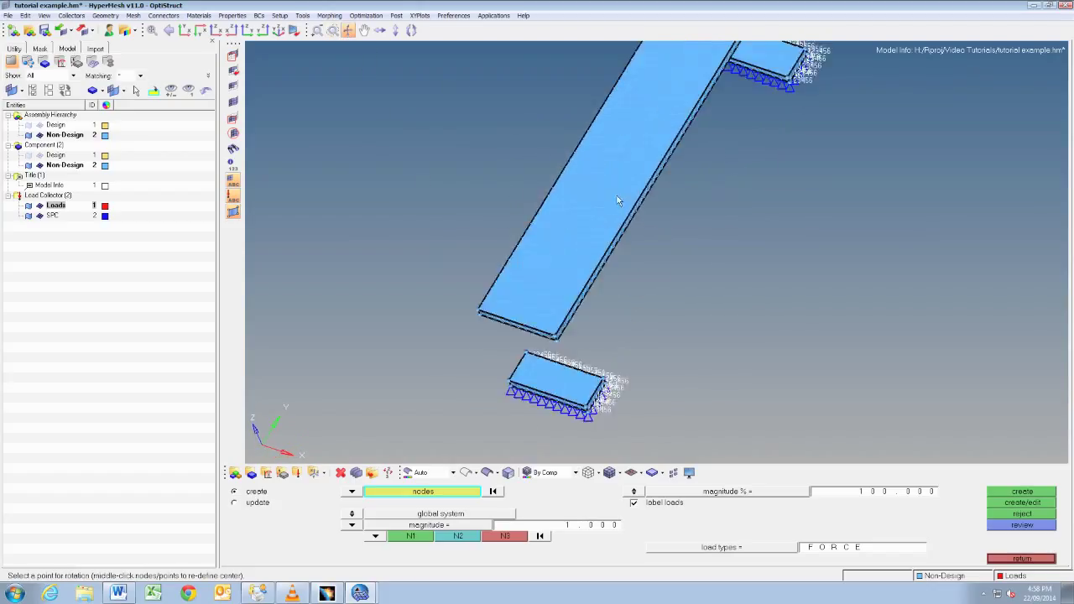
{"action": "left_click", "coordinate": [410, 75]}
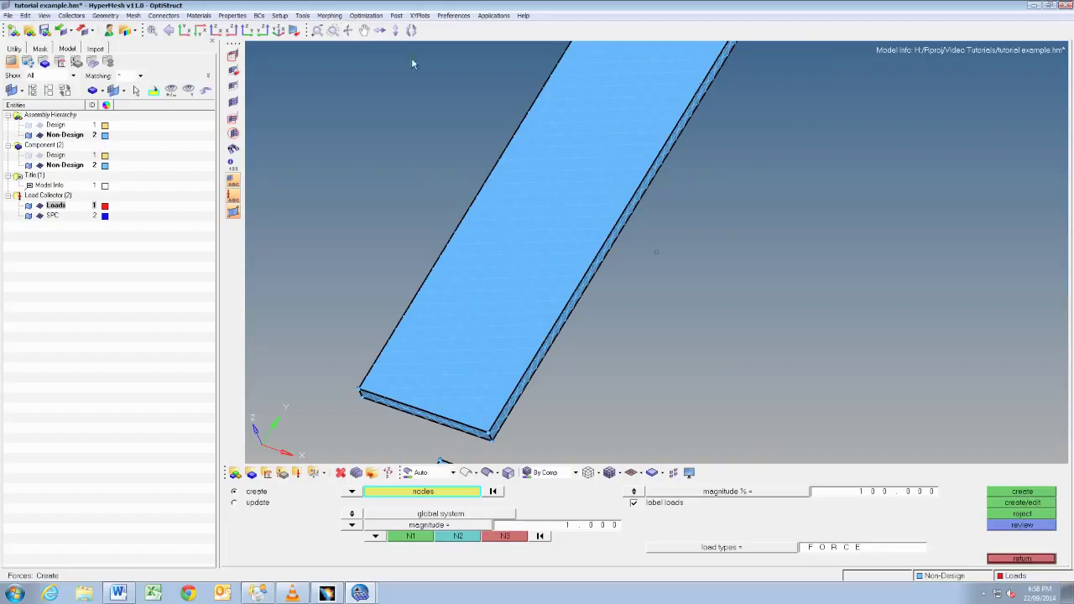
{"action": "left_click", "coordinate": [507, 241]}
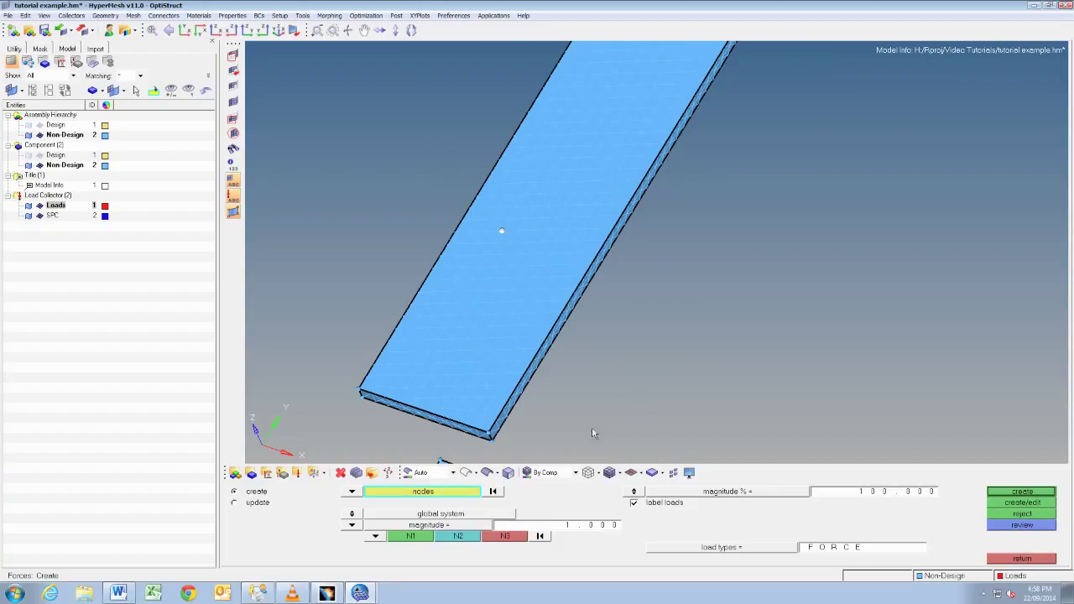
{"action": "left_click", "coordinate": [446, 492]}
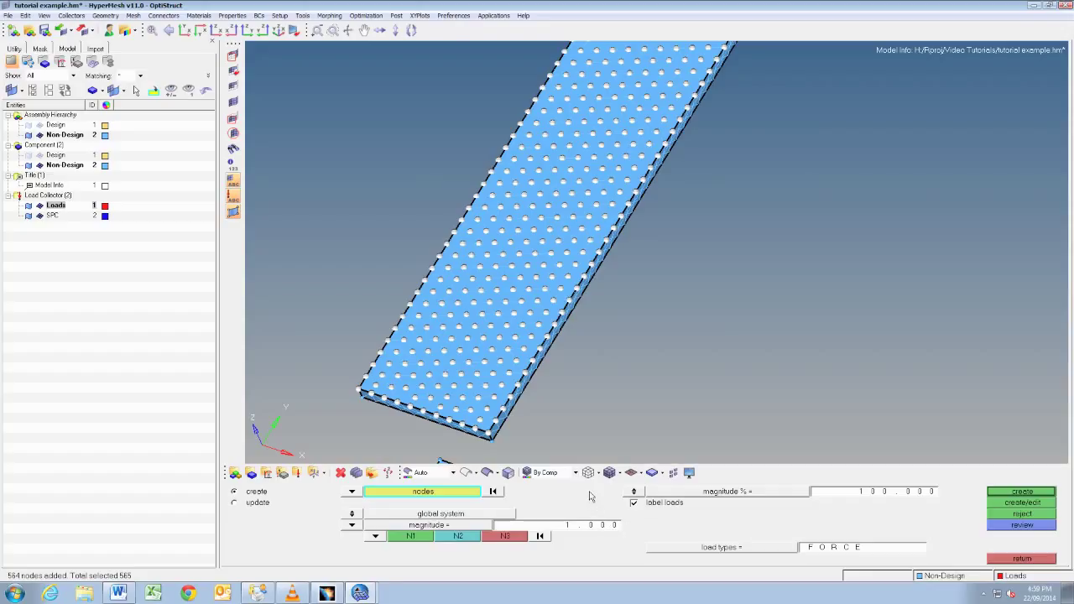
{"action": "left_click", "coordinate": [352, 525]}
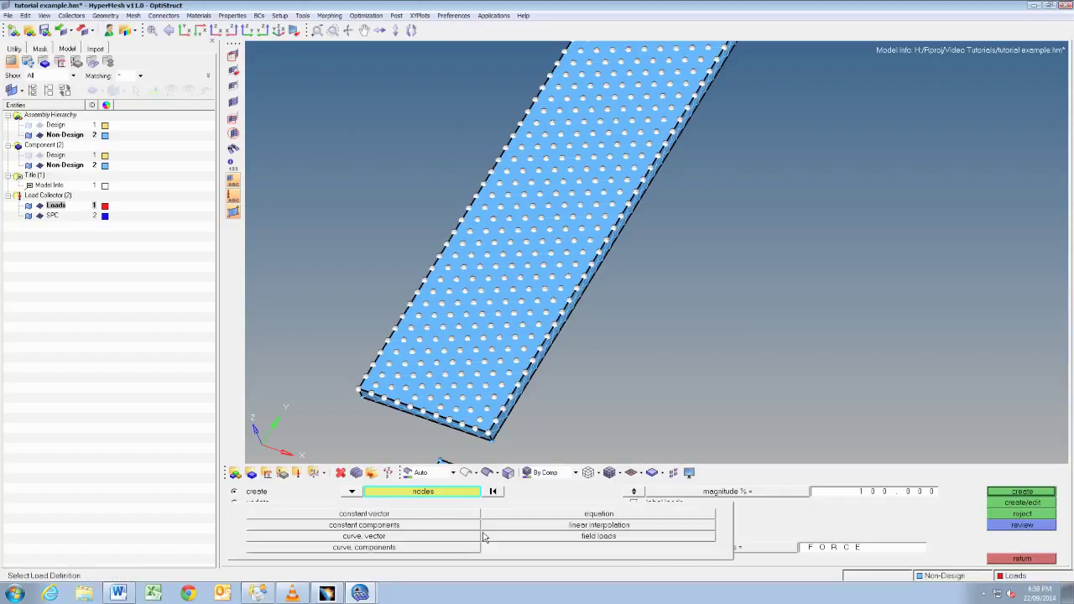
Create constant-component forces with y = -200 on the selected top nodes.
{"action": "left_click", "coordinate": [409, 527]}
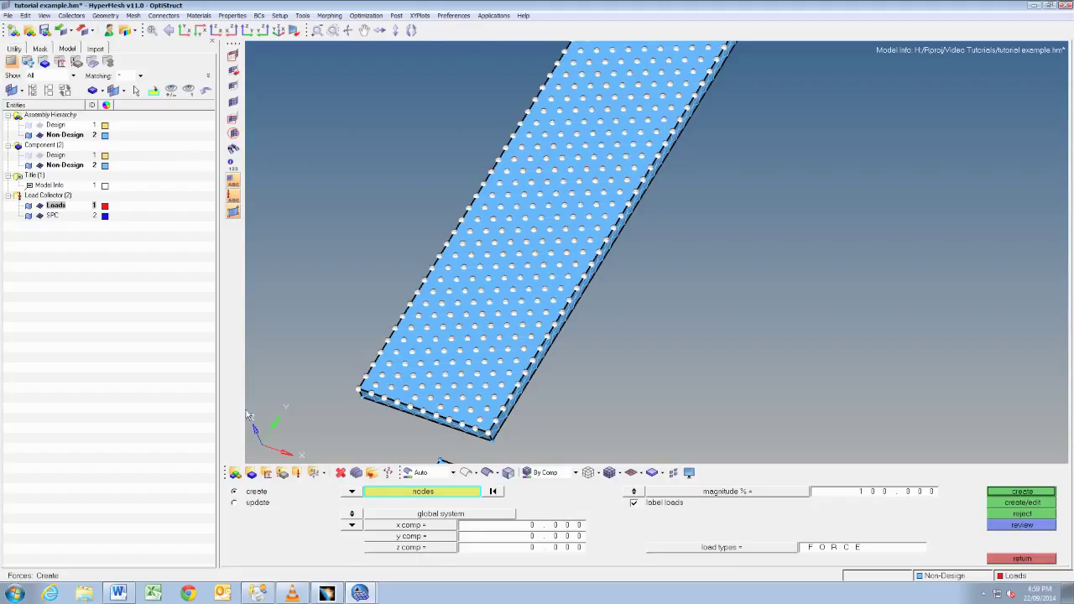
{"action": "left_click", "coordinate": [348, 30]}
{"action": "left_click_drag", "start_coordinate": [391, 159], "coordinate": [364, 96]}
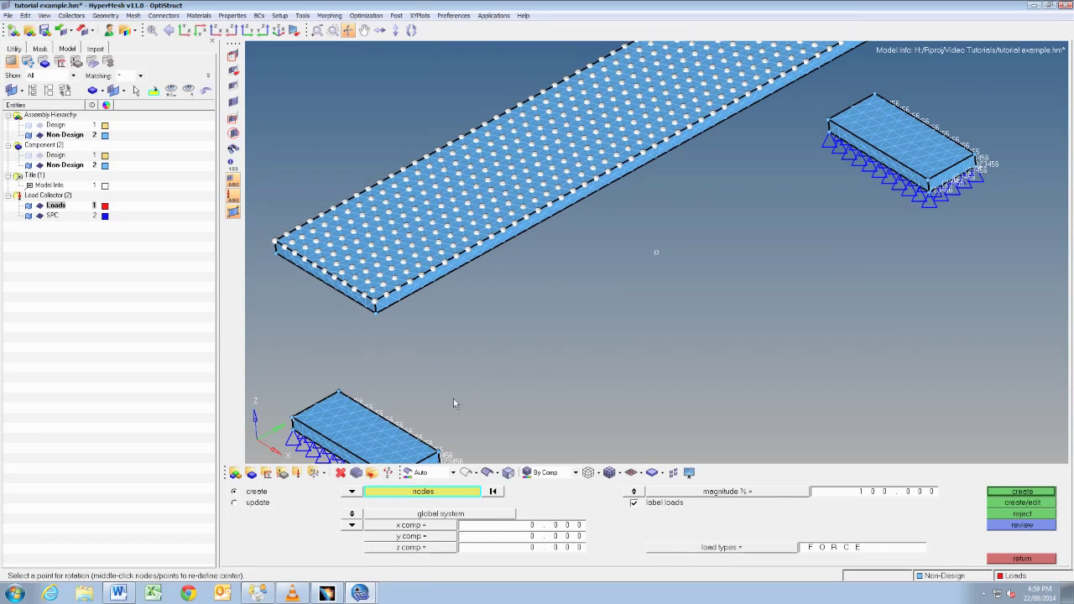
{"action": "key", "text": "Escape"}
{"action": "left_click", "coordinate": [529, 541]}
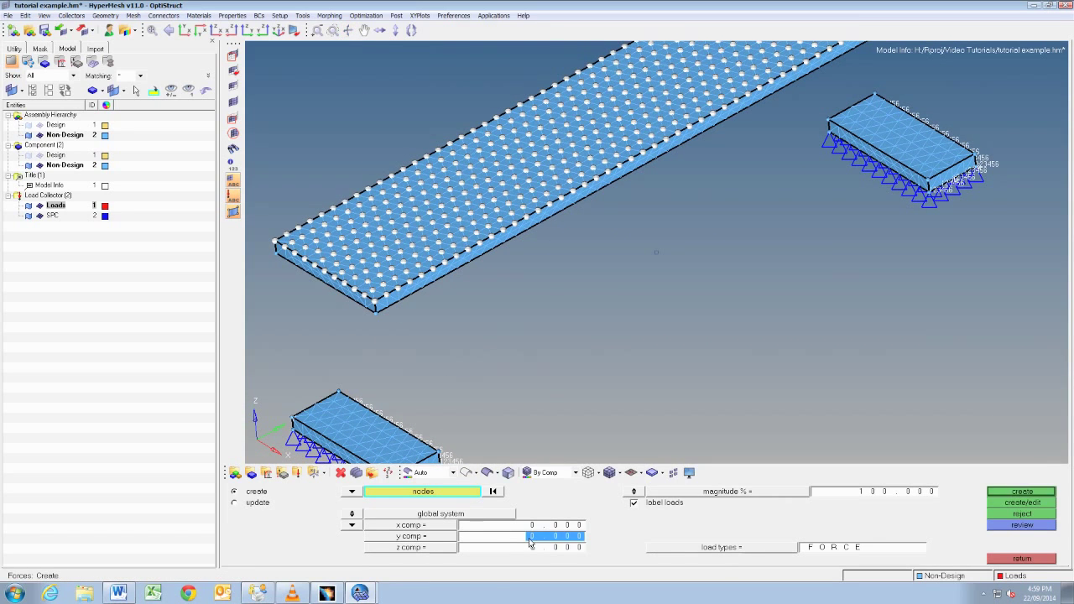
{"action": "type", "text": "-200"}
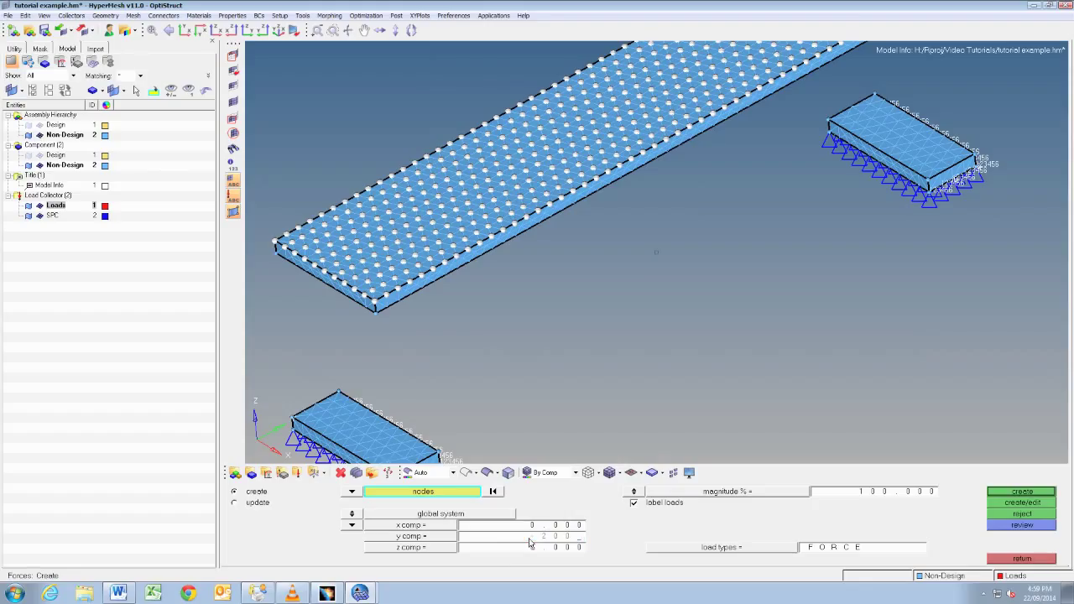
{"action": "key", "text": "Return"}
{"action": "left_click", "coordinate": [1006, 494]}
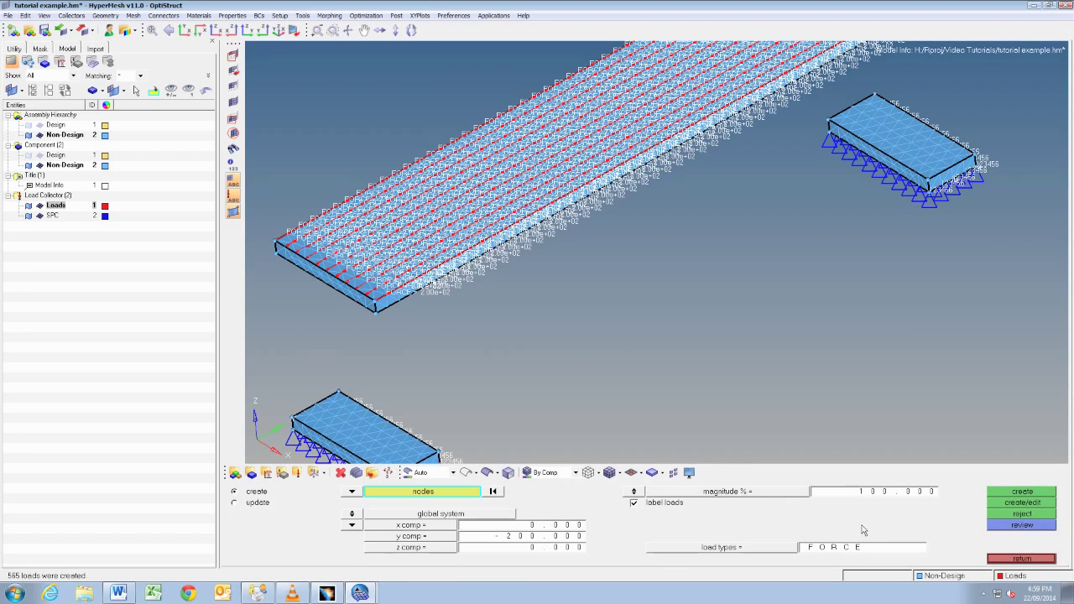
Turn the model edge-on to inspect the forces on the loaded plate.
{"action": "left_click", "coordinate": [347, 31]}
{"action": "left_click_drag", "start_coordinate": [496, 186], "coordinate": [478, 237]}
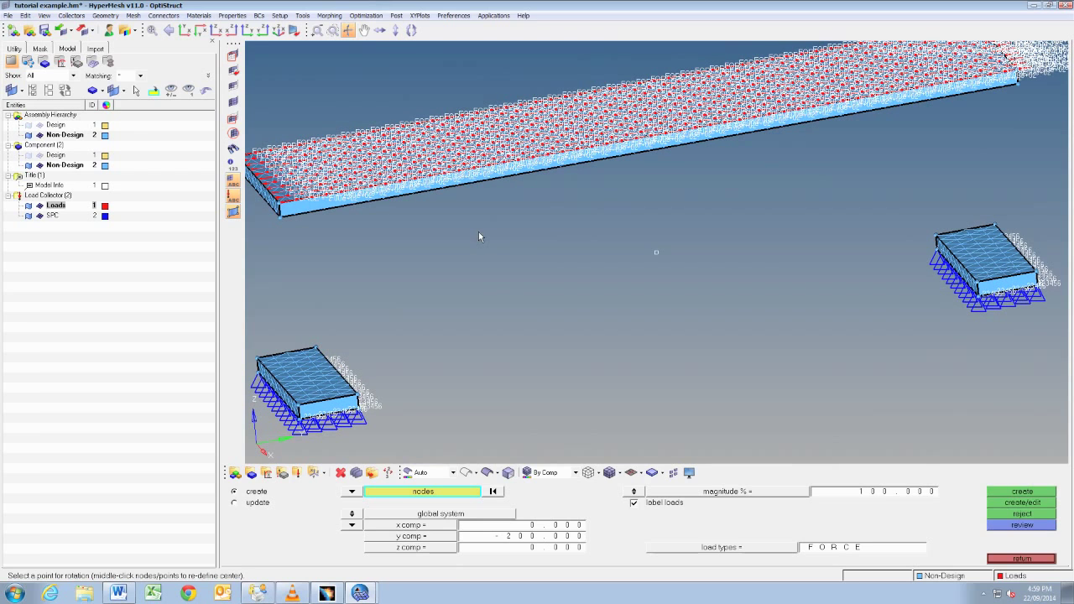
{"action": "right_click", "coordinate": [478, 236]}
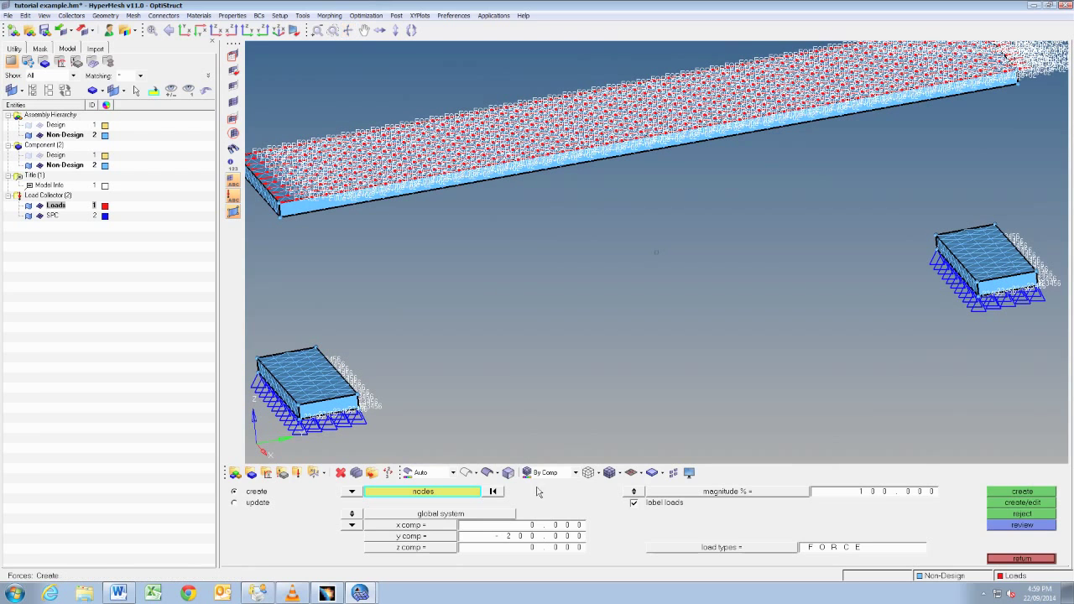
Reject the y forces and recreate them with y = 0 and z = -200, then close the panel.
{"action": "left_click", "coordinate": [1026, 515]}
{"action": "left_click", "coordinate": [534, 537]}
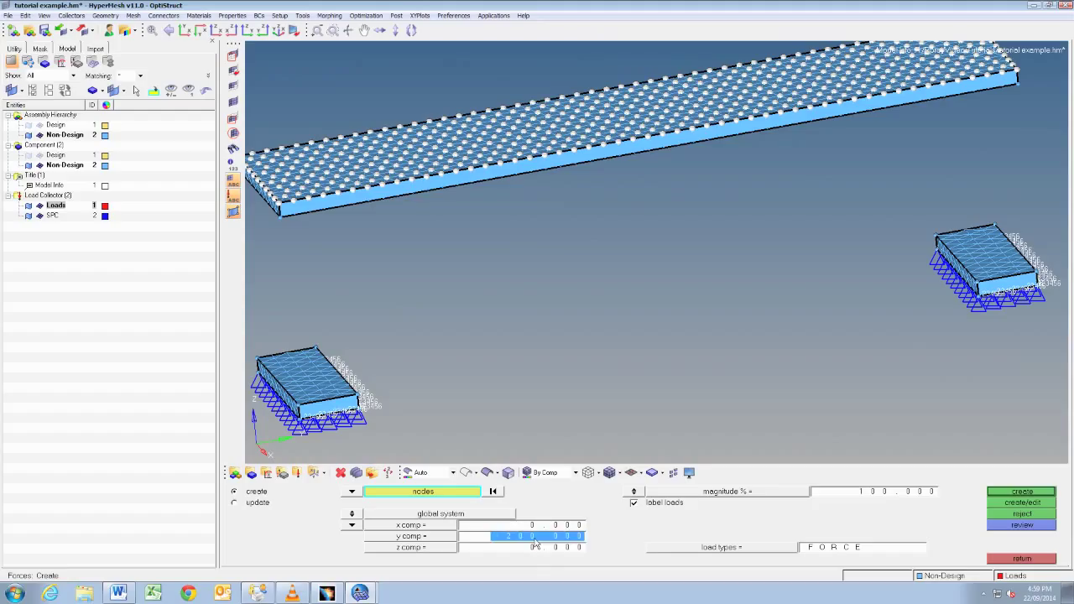
{"action": "type", "text": "0"}
{"action": "left_click", "coordinate": [533, 548]}
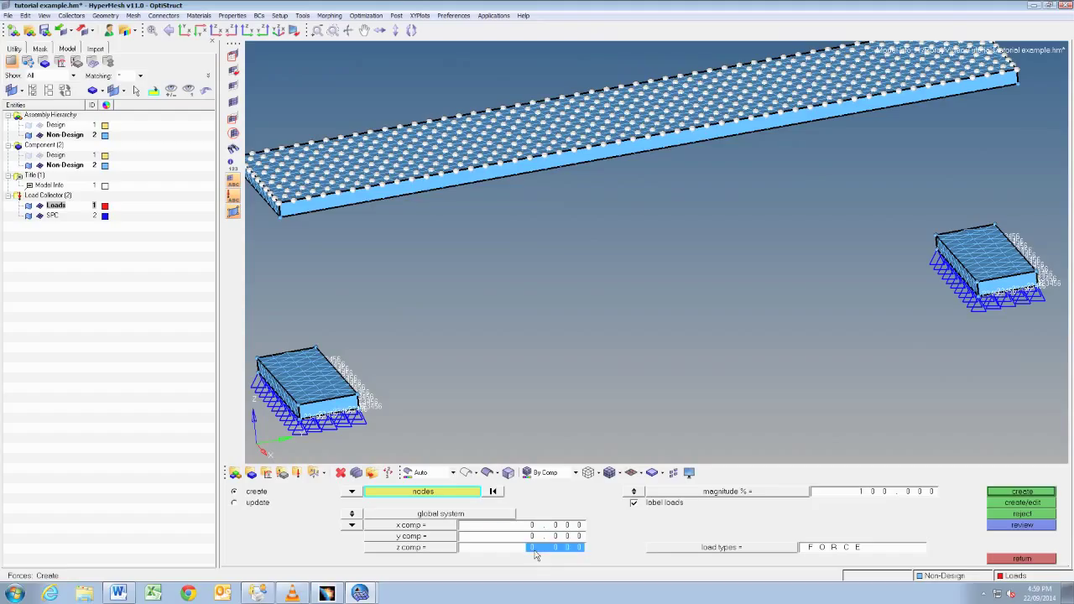
{"action": "type", "text": "-200"}
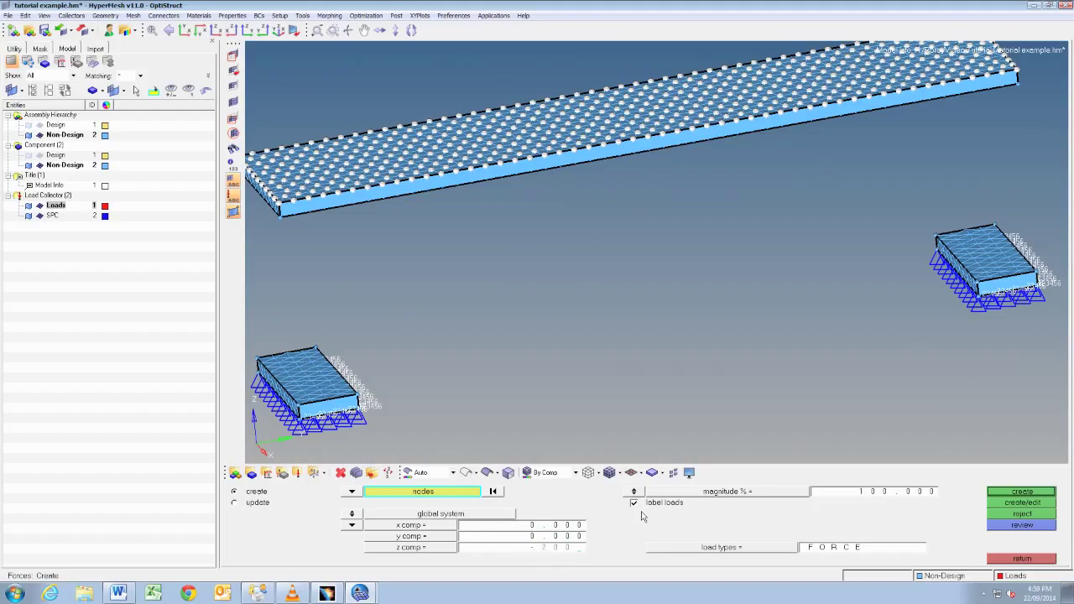
{"action": "key", "text": "Return"}
{"action": "left_click", "coordinate": [1009, 493]}
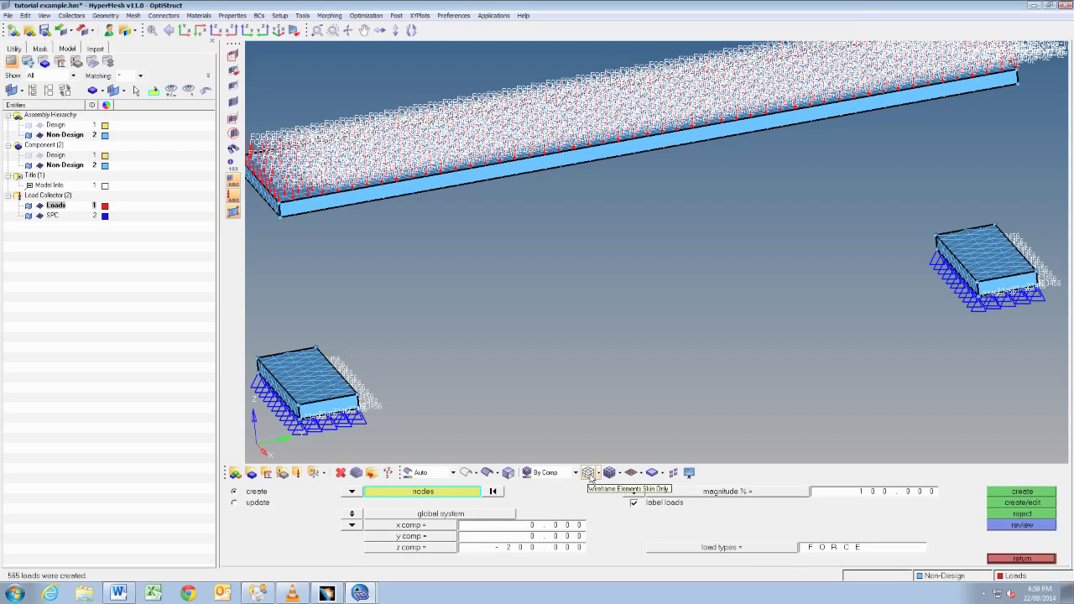
{"action": "left_click", "coordinate": [1020, 559]}
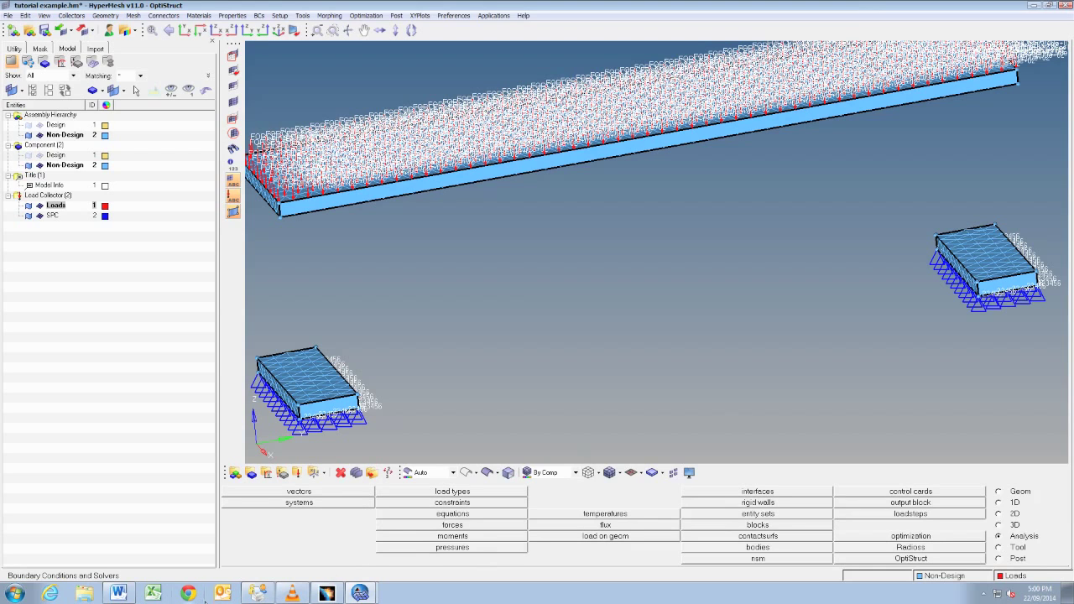
Show the Design component's tetra mesh, view the whole beam, and bring VLC to the front.
{"action": "left_click", "coordinate": [29, 125]}
{"action": "left_click", "coordinate": [29, 125]}
{"action": "left_click", "coordinate": [40, 125]}
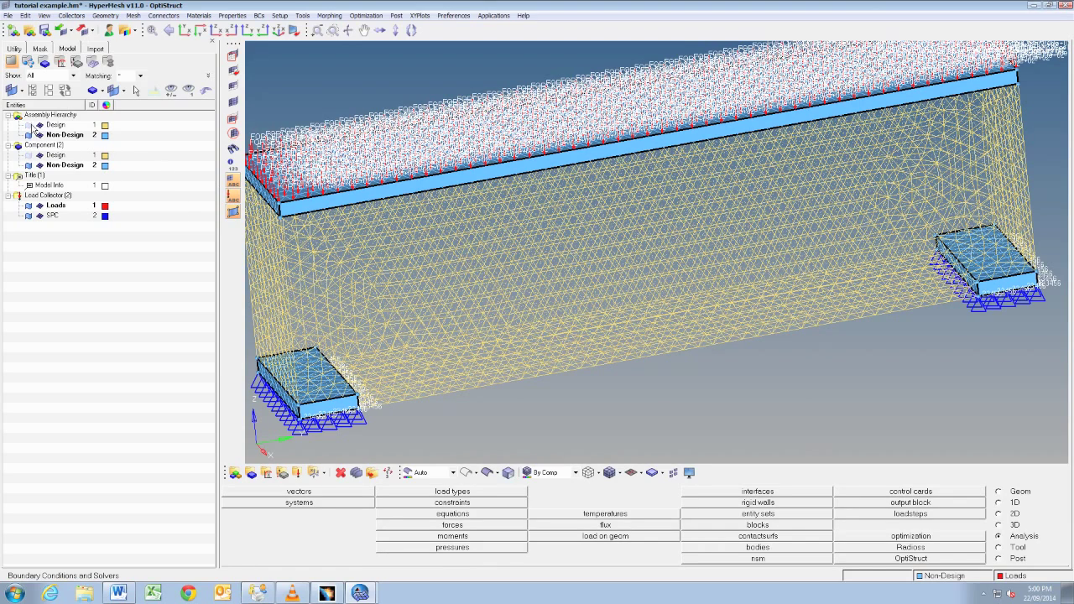
{"action": "left_click", "coordinate": [28, 125]}
{"action": "left_click", "coordinate": [348, 30]}
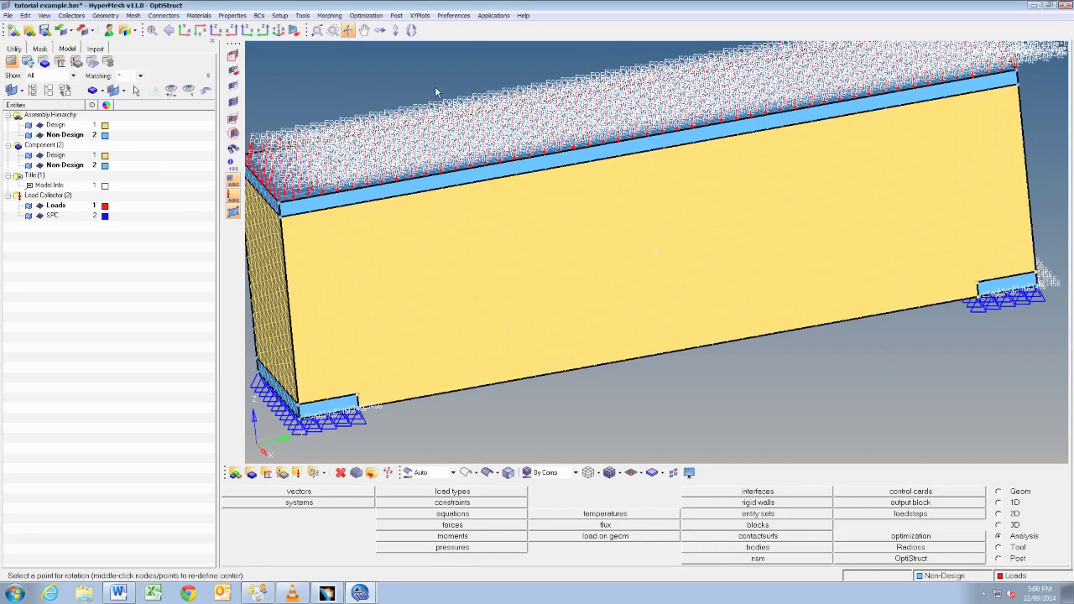
{"action": "left_click_drag", "start_coordinate": [537, 193], "coordinate": [477, 120]}
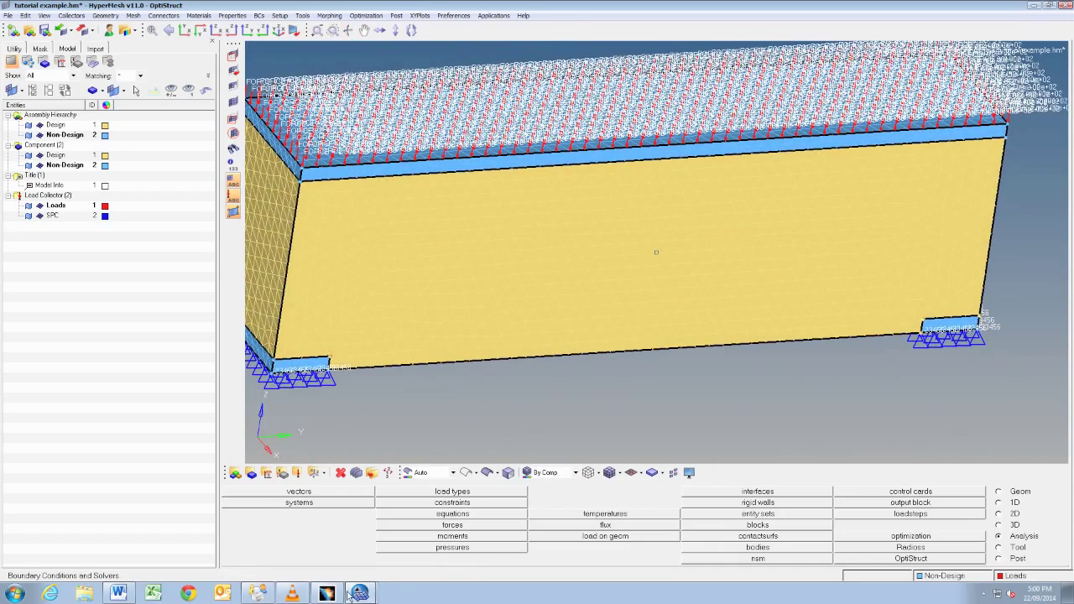
{"action": "left_click", "coordinate": [292, 593]}
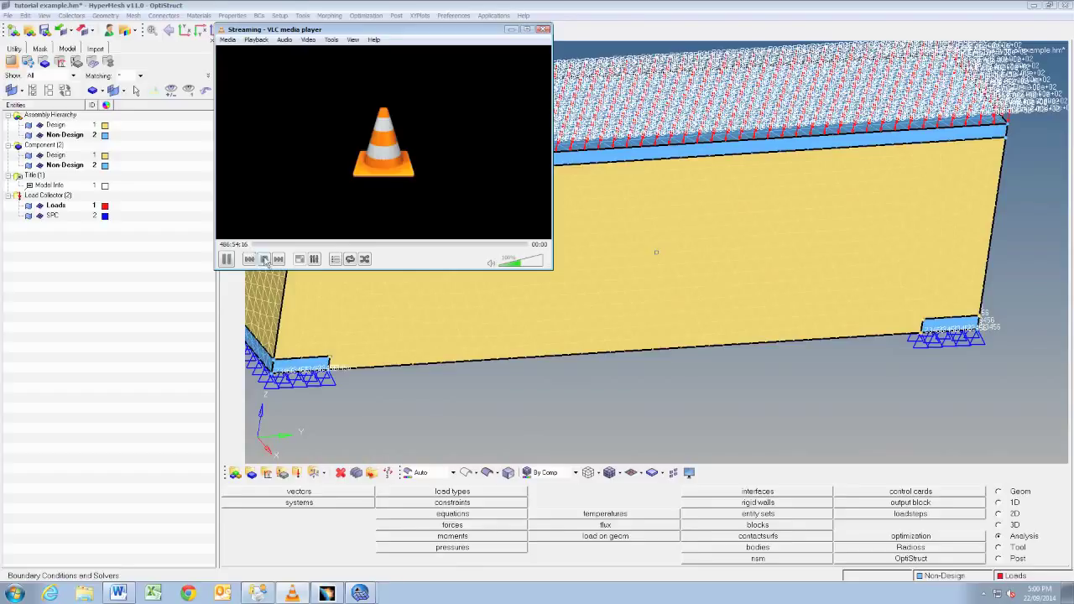